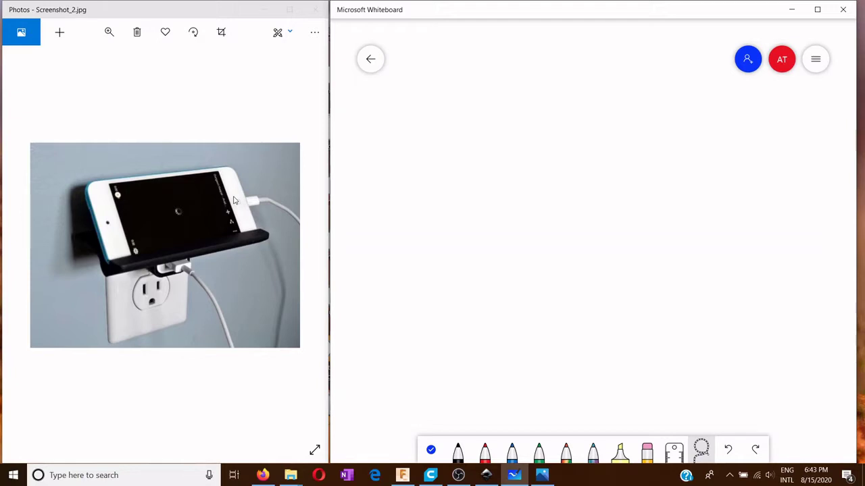
- Show the charger plug photo beside the canvas, sketching a trial black L and undoing it
left_click(302, 246)
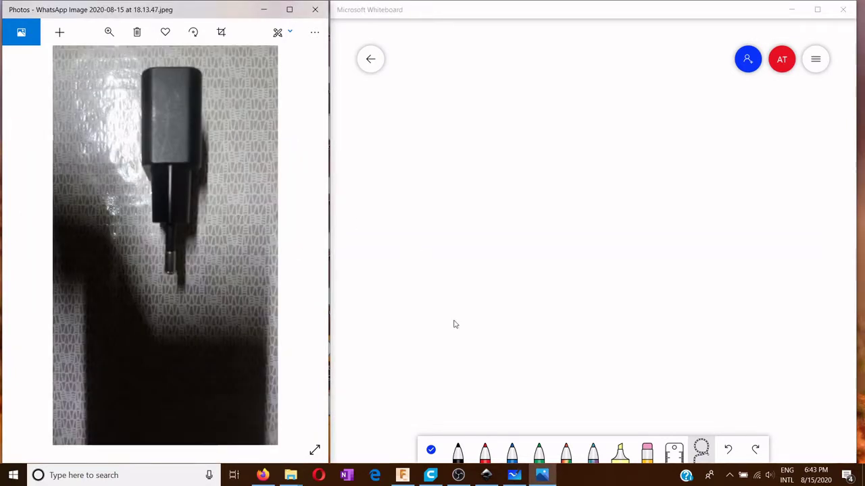
left_click(459, 454)
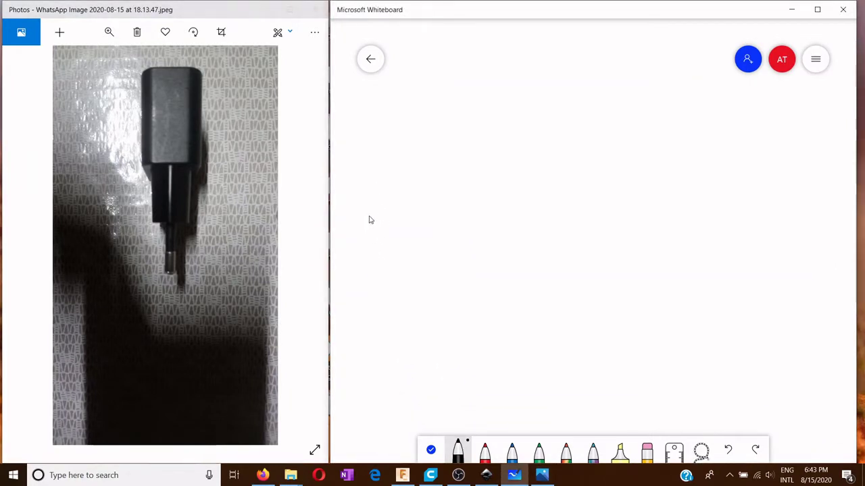
mouse_move(374, 211)
left_mouse_down()
mouse_move(386, 300)
mouse_move(398, 298)
mouse_move(400, 230)
mouse_move(544, 225)
mouse_move(547, 170)
mouse_move(531, 170)
mouse_move(521, 196)
mouse_move(379, 209)
mouse_move(375, 228)
left_mouse_up()
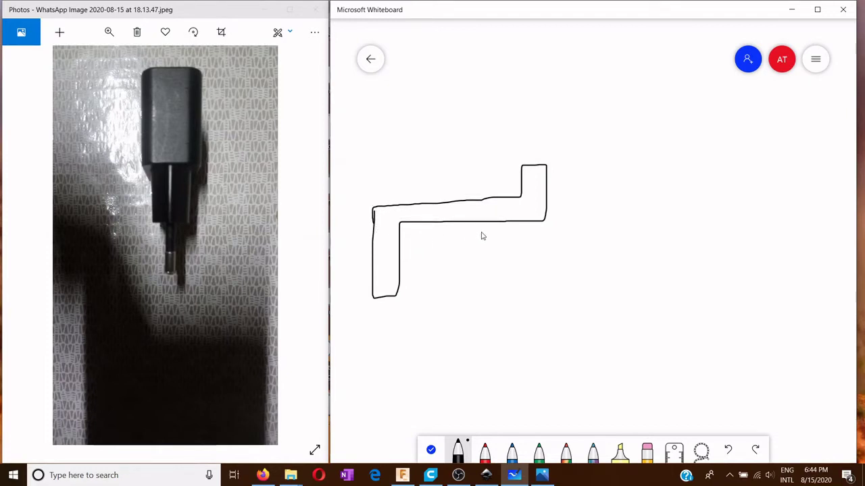
key("ctrl+z")
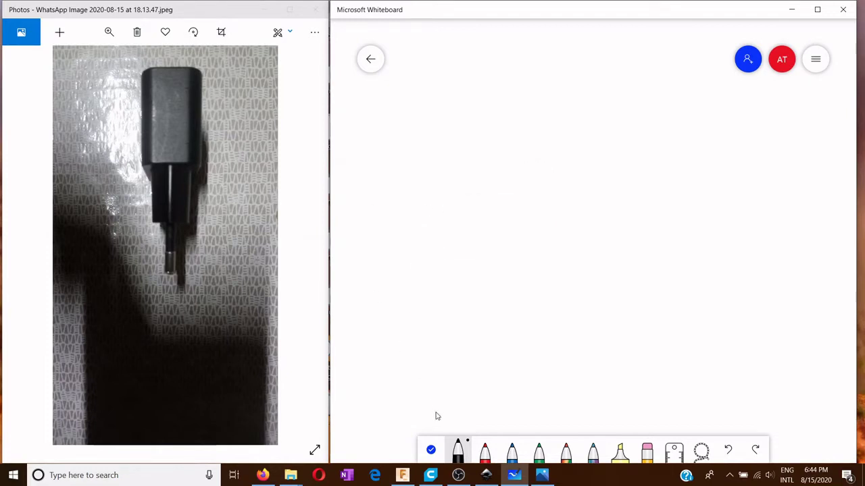
- Draw the L-shaped shelf outline in black, undoing a false start, plus a lower-right rectangle
left_click_drag(389, 200, 401, 275)
key("ctrl+z")
mouse_move(384, 195)
left_mouse_down()
mouse_move(415, 264)
mouse_move(413, 205)
mouse_move(541, 200)
mouse_move(538, 145)
mouse_move(516, 141)
mouse_move(513, 178)
mouse_move(383, 185)
mouse_move(385, 208)
left_mouse_up()
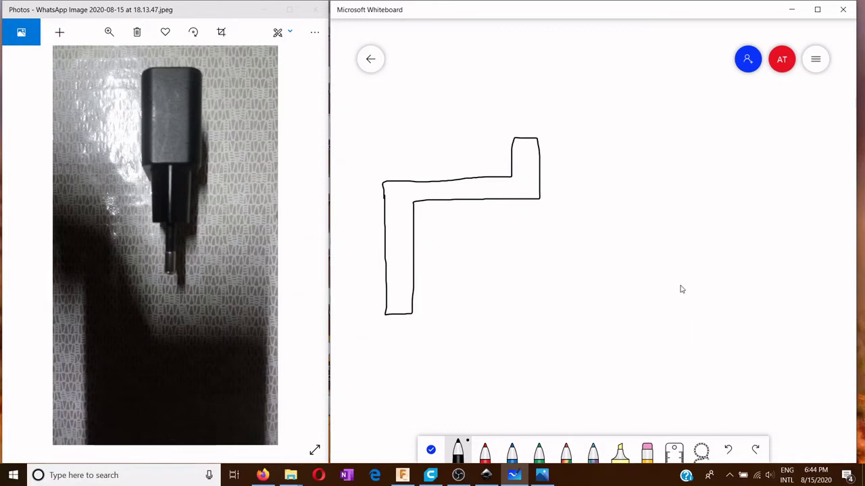
left_click_drag(672, 281, 672, 336)
mouse_move(672, 280)
left_mouse_down()
mouse_move(772, 284)
mouse_move(766, 334)
mouse_move(673, 338)
left_mouse_up()
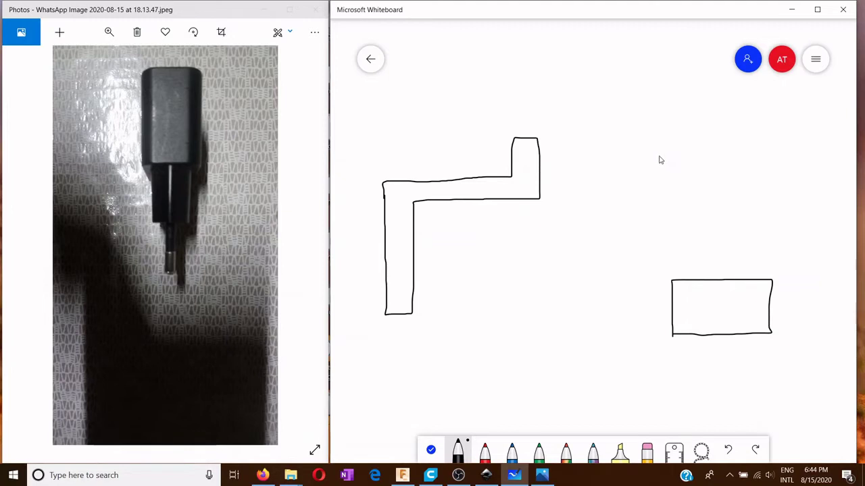
- Sketch the shelf in perspective at upper right, with lip, back edge, underside and small charger box
mouse_move(654, 157)
left_mouse_down()
mouse_move(634, 217)
mouse_move(635, 152)
mouse_move(760, 143)
mouse_move(762, 115)
mouse_move(772, 112)
mouse_move(782, 158)
mouse_move(655, 161)
mouse_move(688, 109)
left_mouse_up()
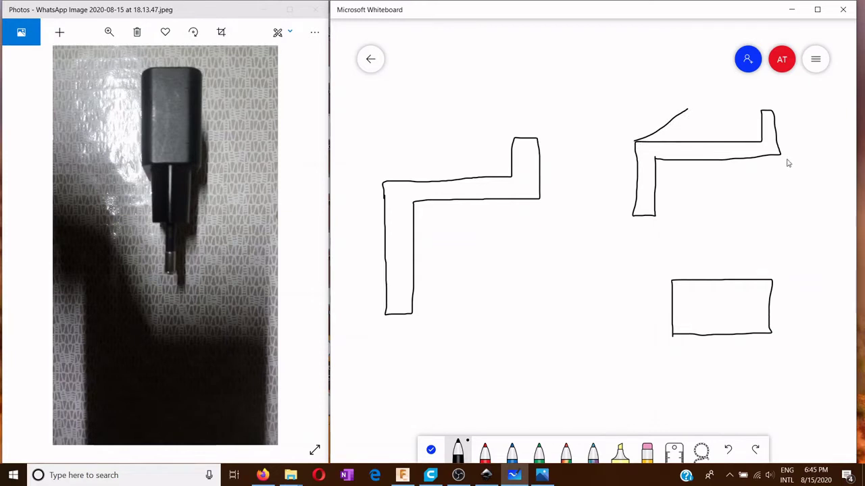
mouse_move(781, 154)
left_mouse_down()
mouse_move(824, 104)
mouse_move(797, 96)
mouse_move(814, 82)
mouse_move(817, 114)
left_mouse_up()
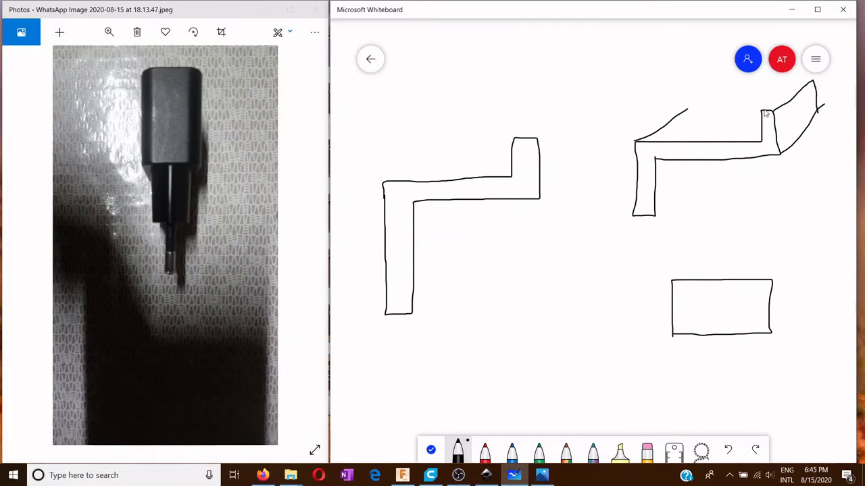
left_click_drag(761, 109, 814, 80)
left_click_drag(688, 109, 763, 107)
mouse_move(655, 215)
left_mouse_down()
mouse_move(710, 178)
mouse_move(696, 186)
left_mouse_up()
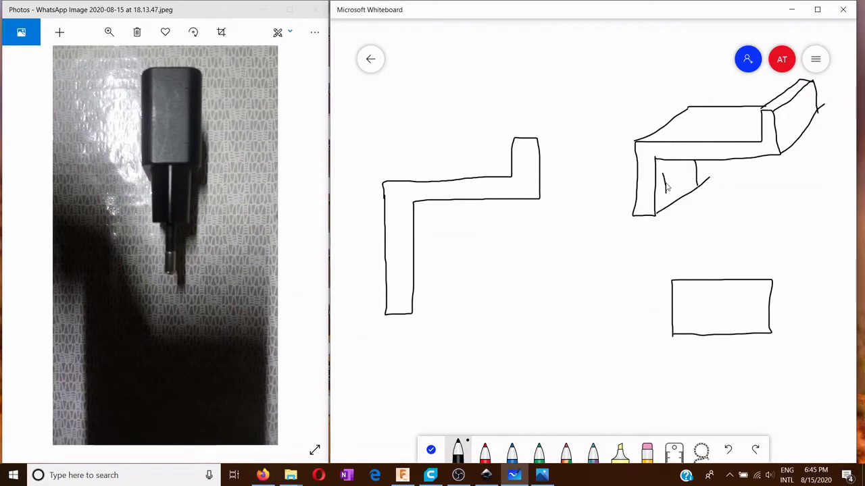
mouse_move(665, 192)
left_mouse_down()
mouse_move(684, 169)
mouse_move(667, 192)
left_mouse_up()
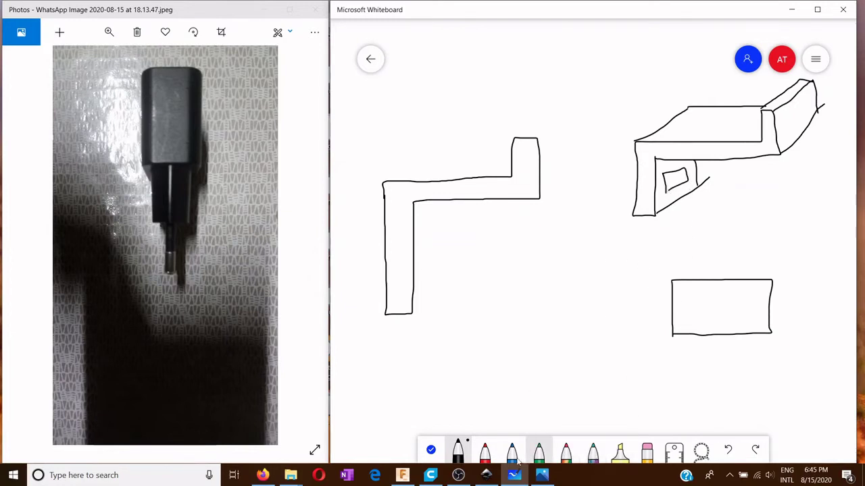
- Draw multicolour arrows from the 3D sketch to the rectangle, labelled 2, and the L outline, labelled 1
left_click(592, 451)
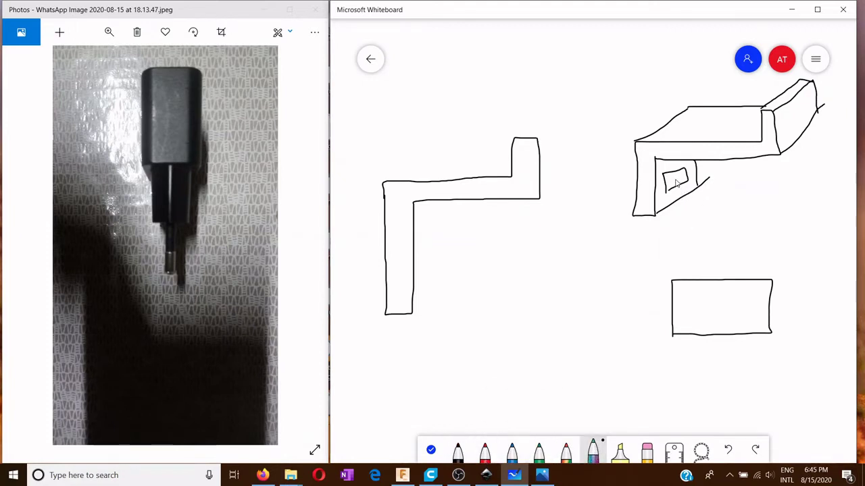
mouse_move(675, 180)
left_mouse_down()
mouse_move(709, 268)
mouse_move(716, 252)
left_mouse_up()
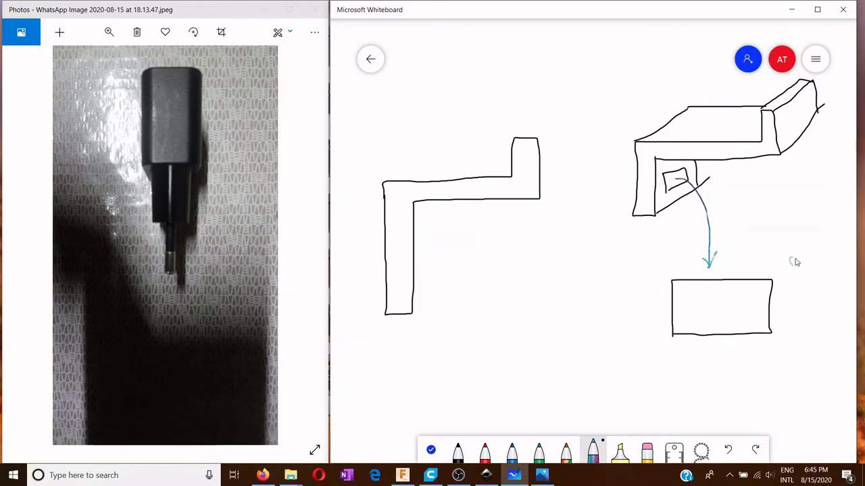
mouse_move(792, 259)
left_mouse_down()
mouse_move(800, 279)
mouse_move(791, 252)
left_mouse_up()
mouse_move(649, 159)
left_mouse_down()
mouse_move(616, 145)
mouse_move(549, 152)
mouse_move(562, 165)
left_mouse_up()
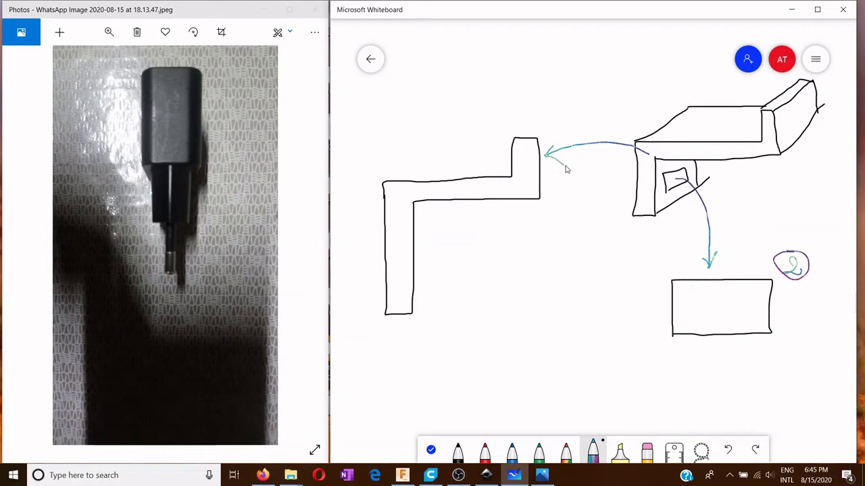
mouse_move(560, 90)
left_mouse_down()
mouse_move(564, 124)
mouse_move(567, 85)
mouse_move(560, 82)
left_mouse_up()
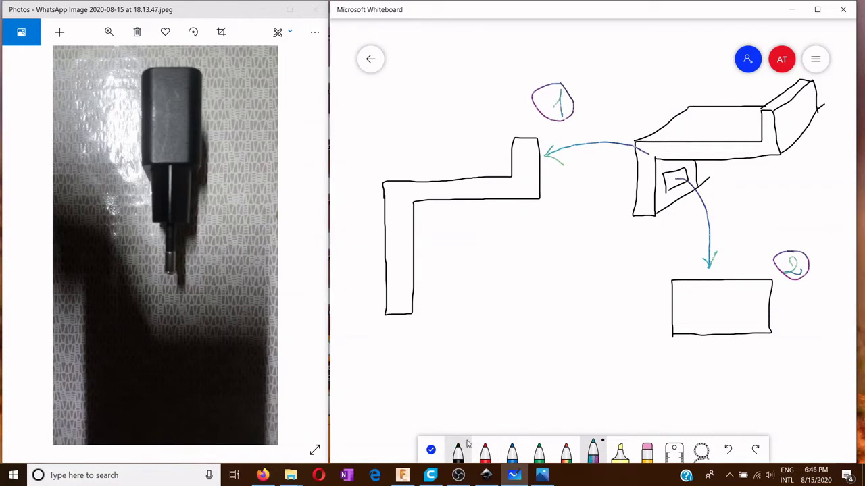
left_click(485, 450)
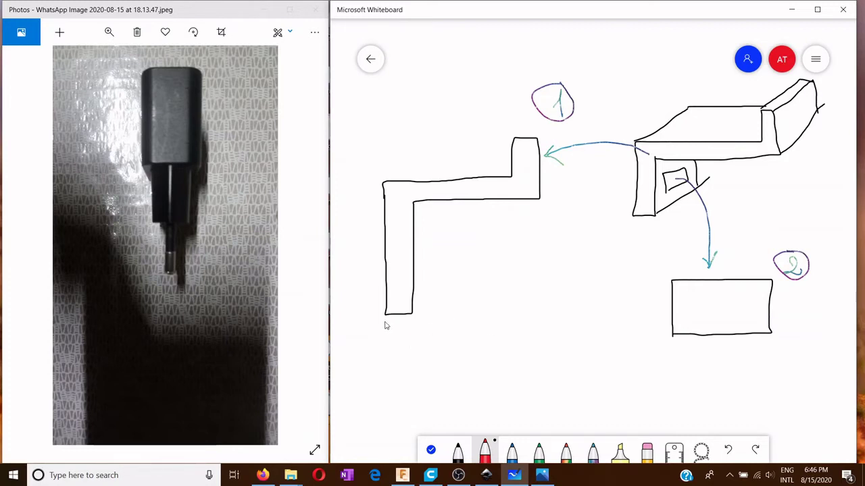
- Dimension the L outline in red: 5mm wall thickness, 50mm width across the top, and 10mm lip height
mouse_move(385, 323)
left_mouse_down()
mouse_move(385, 355)
mouse_move(397, 345)
mouse_move(411, 357)
left_mouse_up()
mouse_move(399, 364)
left_mouse_down()
mouse_move(390, 381)
mouse_move(435, 379)
left_mouse_up()
left_click_drag(539, 140, 540, 119)
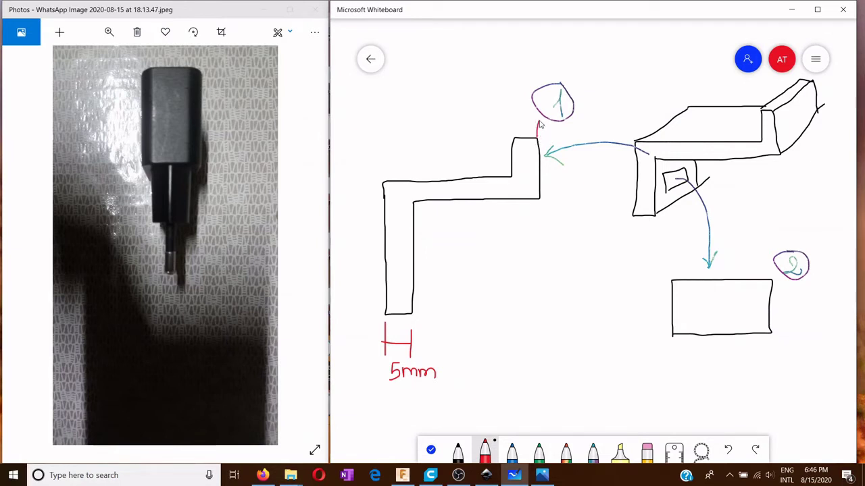
left_click_drag(384, 187, 380, 112)
left_click_drag(540, 119, 388, 124)
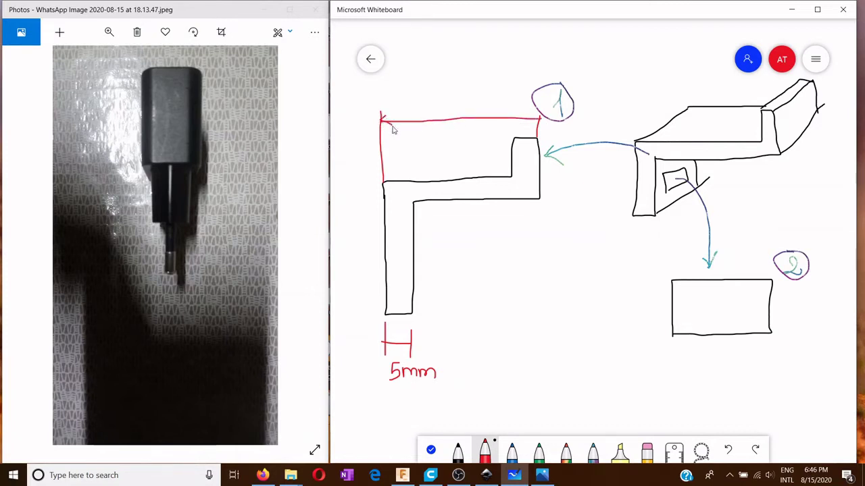
mouse_move(533, 114)
left_mouse_down()
mouse_move(540, 120)
mouse_move(532, 126)
left_mouse_up()
mouse_move(449, 106)
left_mouse_down()
mouse_move(433, 107)
mouse_move(431, 119)
mouse_move(494, 106)
mouse_move(488, 138)
mouse_move(471, 138)
mouse_move(491, 170)
mouse_move(486, 140)
mouse_move(497, 147)
mouse_move(458, 167)
mouse_move(478, 160)
mouse_move(504, 169)
left_mouse_up()
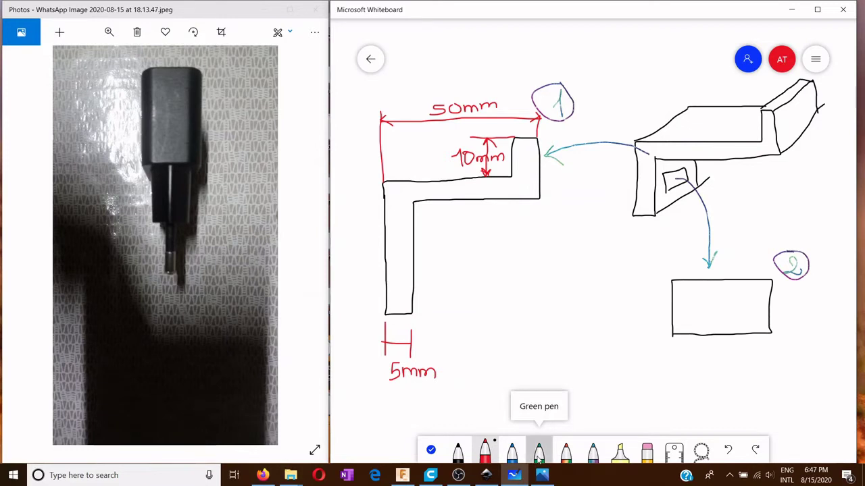
- Try a green arrow at the L's inner edge, undo it, and bring back the phone-on-shelf photo
left_click(539, 458)
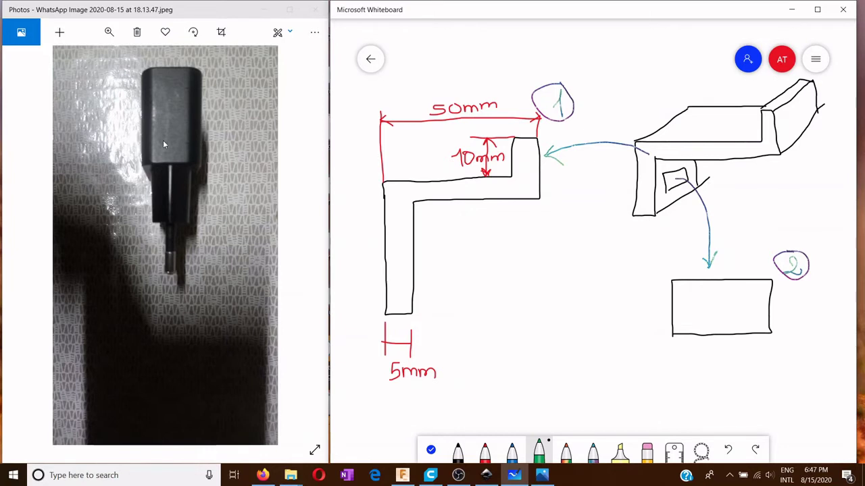
mouse_move(468, 251)
left_mouse_down()
mouse_move(415, 257)
mouse_move(443, 247)
left_mouse_up()
key("ctrl+z")
key("ctrl+z")
left_click(31, 245)
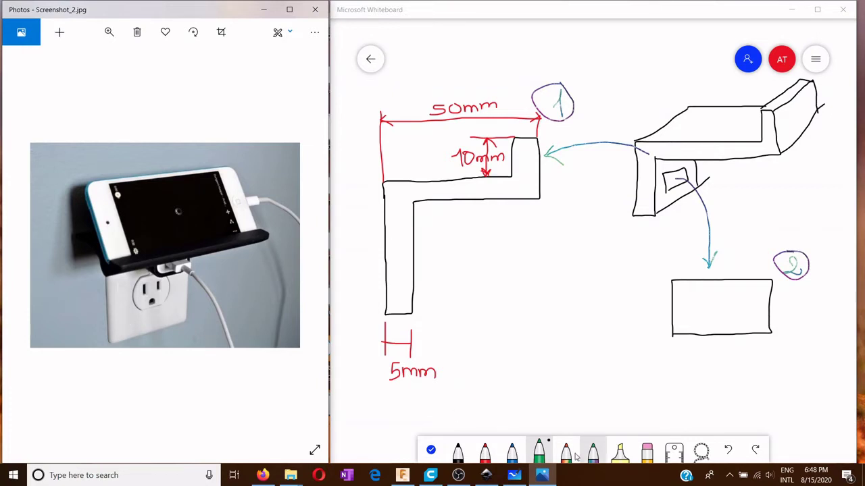
- Sketch a horizontal and an upright rounded plug outline in black below the L
left_click(457, 451)
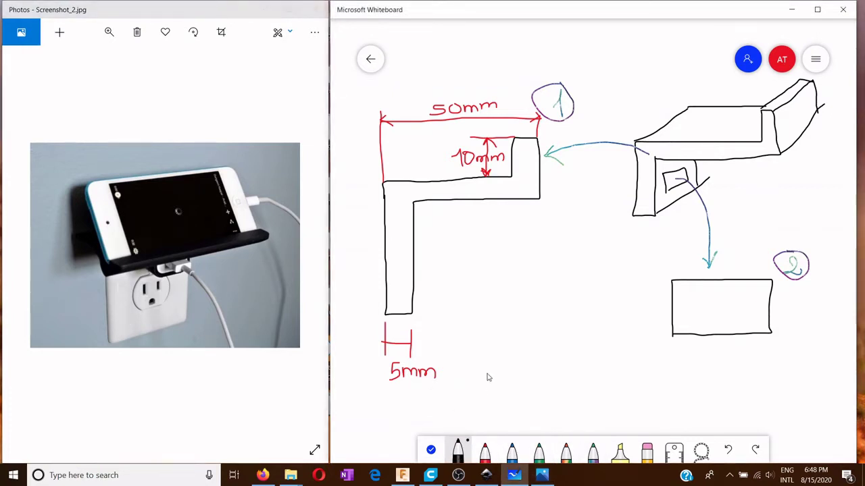
mouse_move(475, 361)
left_mouse_down()
mouse_move(483, 360)
mouse_move(484, 383)
mouse_move(518, 370)
mouse_move(519, 360)
mouse_move(486, 379)
left_mouse_up()
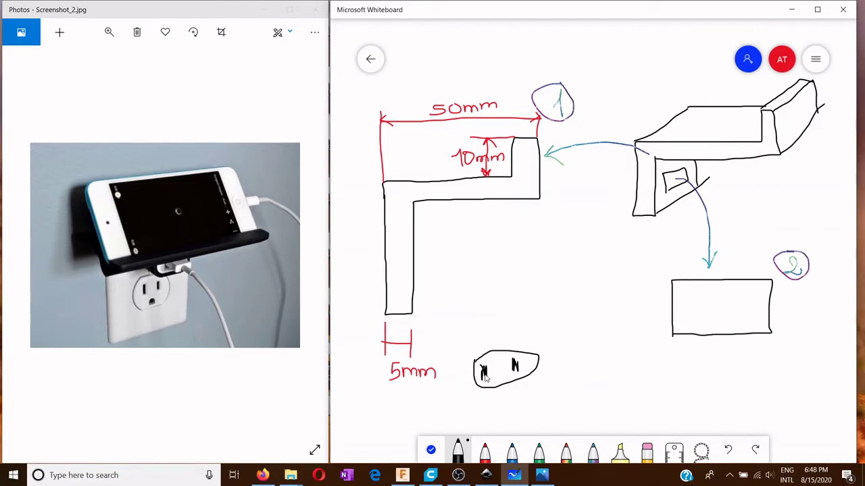
mouse_move(466, 283)
left_mouse_down()
mouse_move(474, 333)
mouse_move(495, 300)
mouse_move(481, 279)
mouse_move(468, 287)
mouse_move(484, 292)
mouse_move(475, 320)
mouse_move(472, 293)
mouse_move(484, 295)
left_mouse_up()
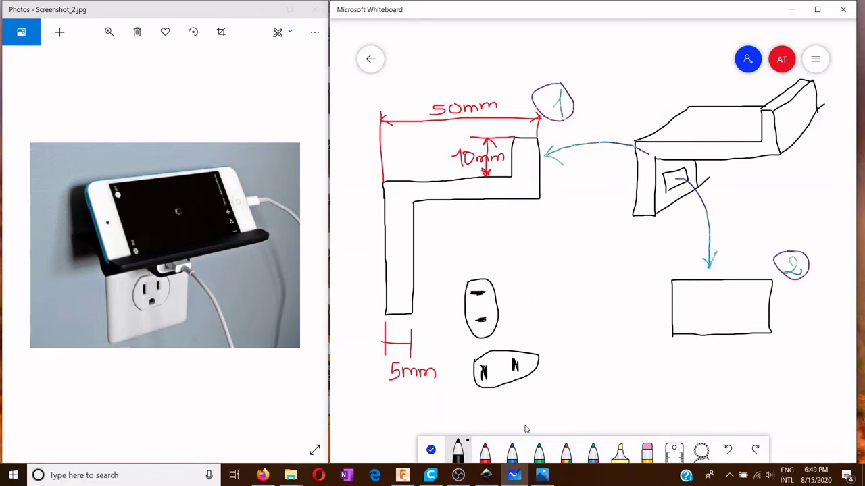
- Mark the charger in blue inside the sketch's small box and outline a tall charger over rectangle 2
left_click(514, 454)
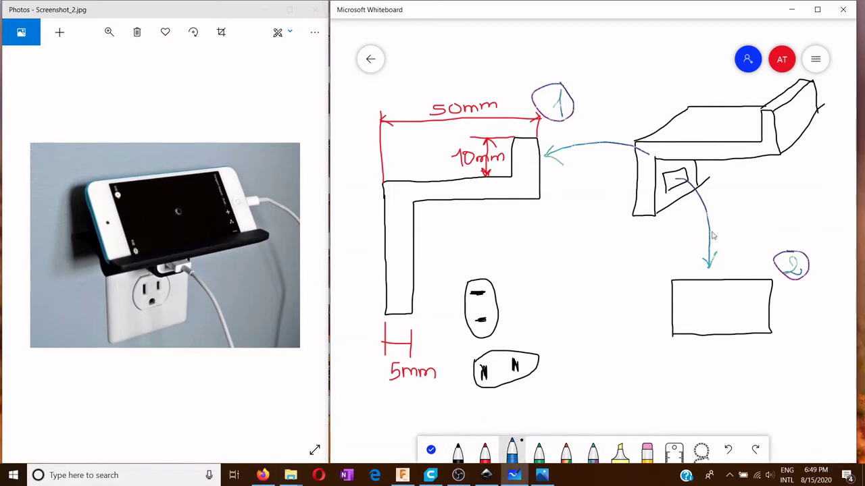
mouse_move(668, 167)
left_mouse_down()
mouse_move(686, 184)
mouse_move(677, 170)
left_mouse_up()
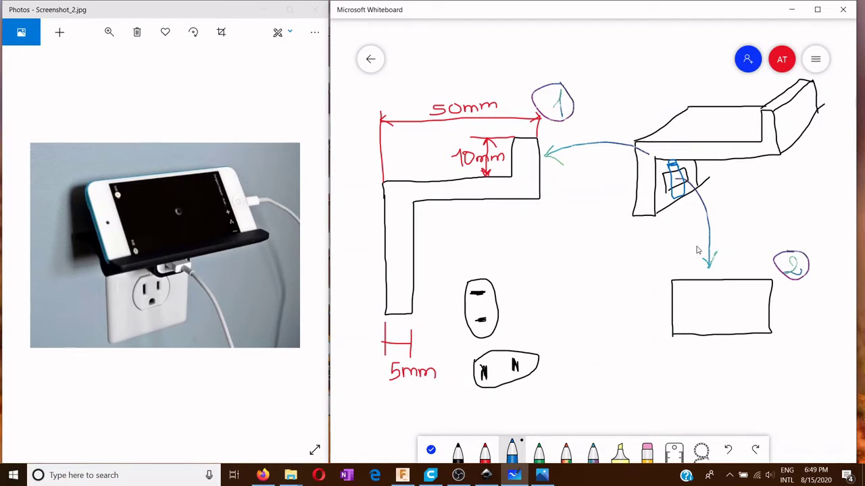
mouse_move(698, 241)
left_mouse_down()
mouse_move(709, 364)
mouse_move(746, 363)
mouse_move(755, 257)
left_mouse_up()
left_click_drag(735, 250, 699, 249)
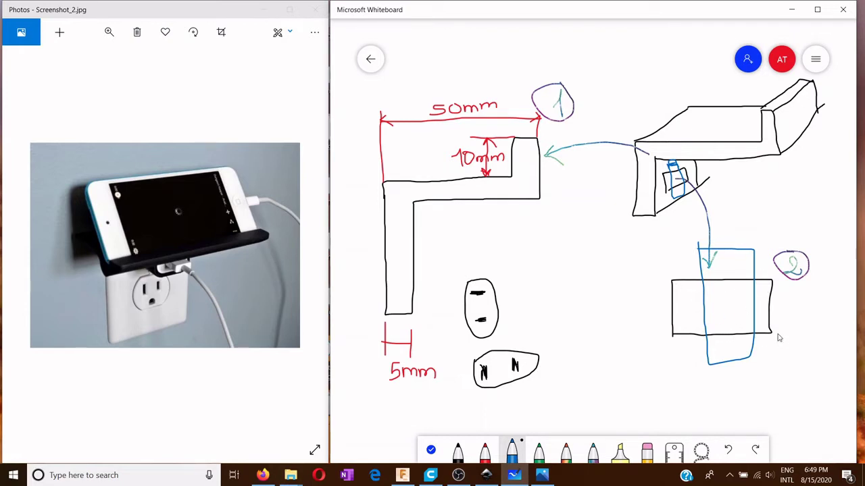
- Add a blue arrow to the circled 2 and retrace the tall blue outline's sides
mouse_move(778, 334)
left_mouse_down()
mouse_move(784, 280)
mouse_move(796, 291)
left_mouse_up()
mouse_move(698, 249)
left_mouse_down()
mouse_move(755, 250)
mouse_move(755, 346)
mouse_move(741, 361)
mouse_move(709, 365)
mouse_move(706, 343)
left_mouse_up()
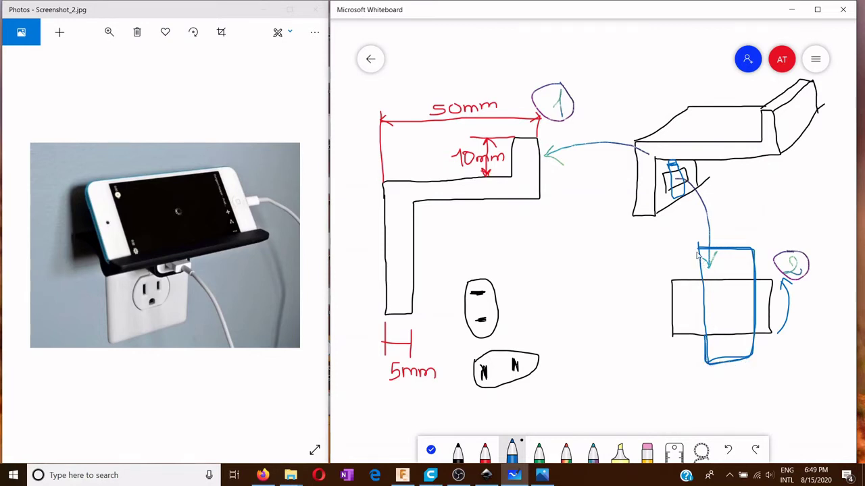
mouse_move(697, 255)
left_mouse_down()
mouse_move(702, 351)
mouse_move(710, 342)
left_mouse_up()
left_click_drag(699, 259, 705, 353)
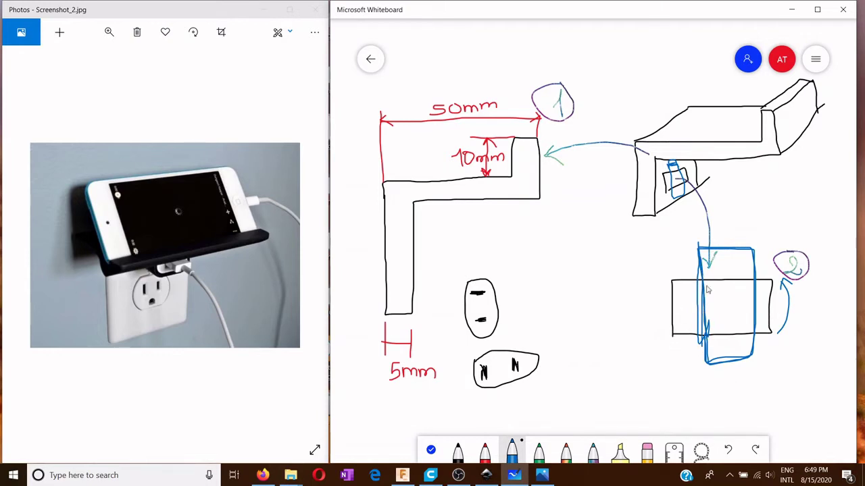
- Undo five strokes: the tall blue outline and its retracings, the blue box marks, and the upright plug oval
key("ctrl+z")
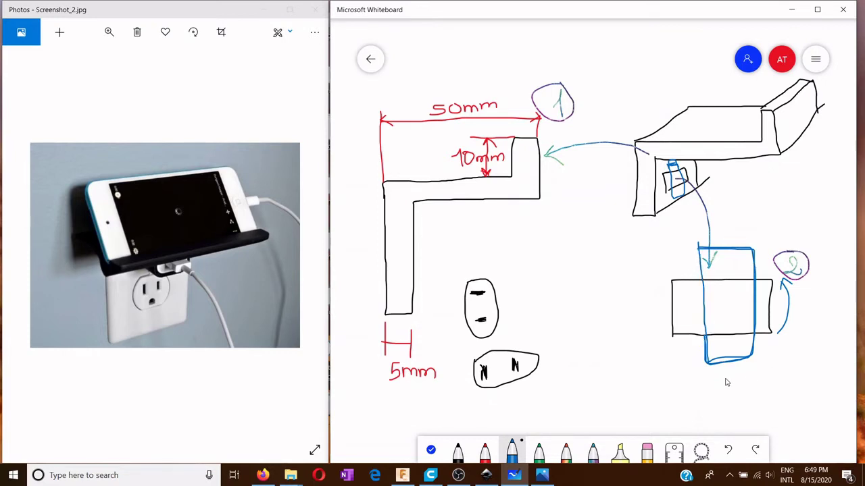
key("ctrl+z")
key("ctrl+z")
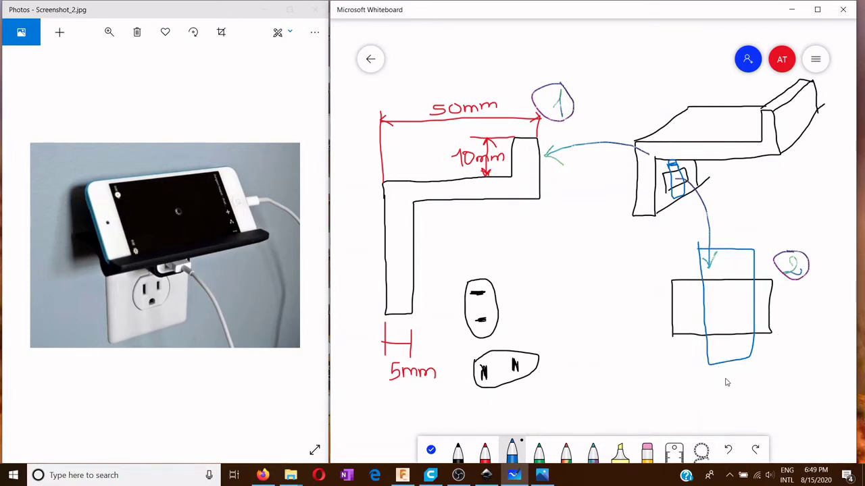
key("ctrl+z")
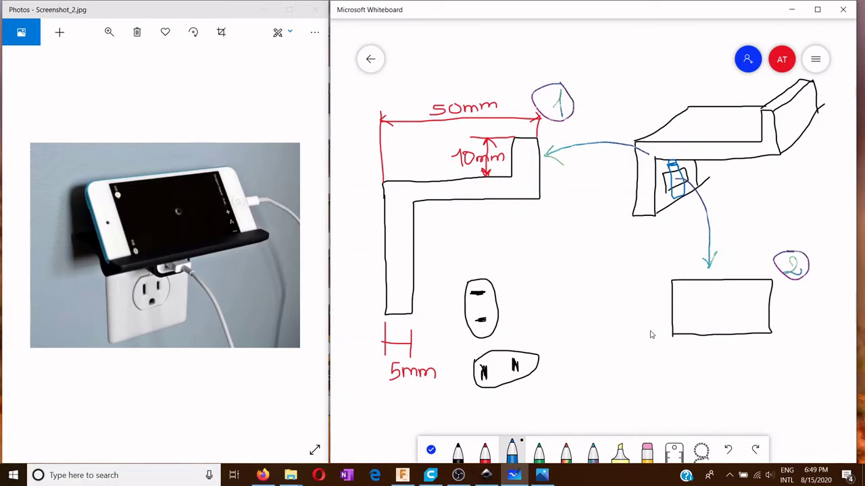
key("ctrl+z")
key("ctrl+z")
key("ctrl+z")
key("ctrl+z")
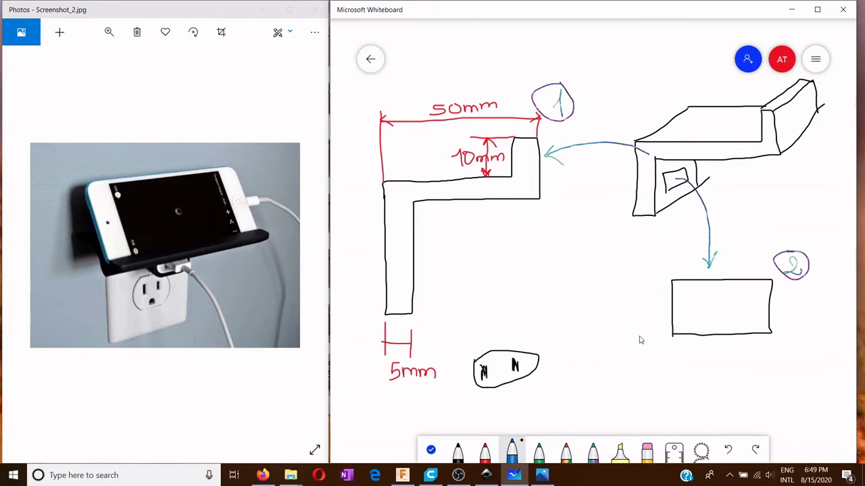
key("ctrl+z")
key("ctrl+z")
key("ctrl+z")
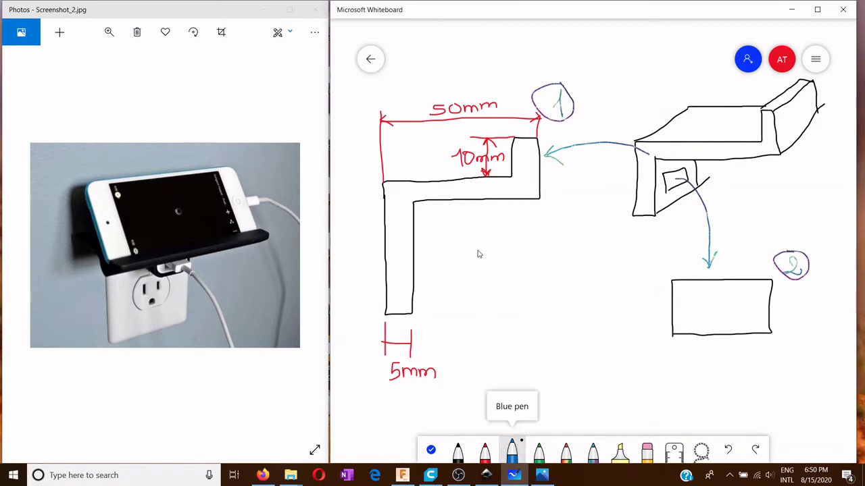
- Draw a blue side-view charger inside the L outline: small block, larger body and protruding prong
left_click_drag(456, 243, 457, 274)
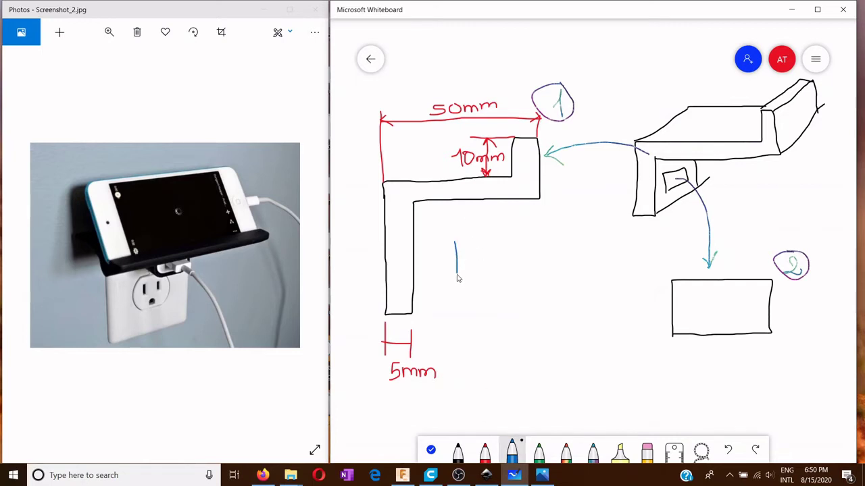
left_click_drag(454, 242, 488, 241)
left_click_drag(456, 272, 485, 273)
mouse_move(483, 236)
left_mouse_down()
mouse_move(485, 276)
mouse_move(484, 234)
mouse_move(546, 233)
mouse_move(549, 284)
mouse_move(484, 280)
left_mouse_up()
mouse_move(456, 254)
left_mouse_down()
mouse_move(430, 254)
mouse_move(457, 263)
left_mouse_up()
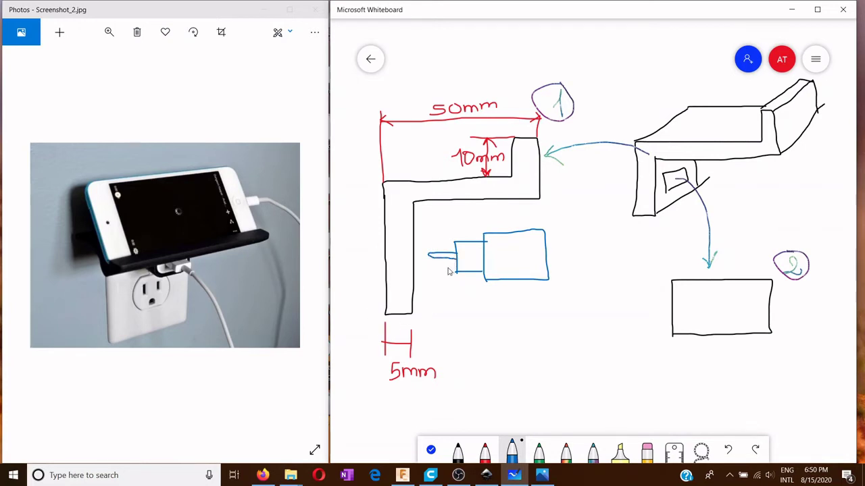
- Bring Photos forward and advance to the side-view photo of the black charger
left_click(302, 250)
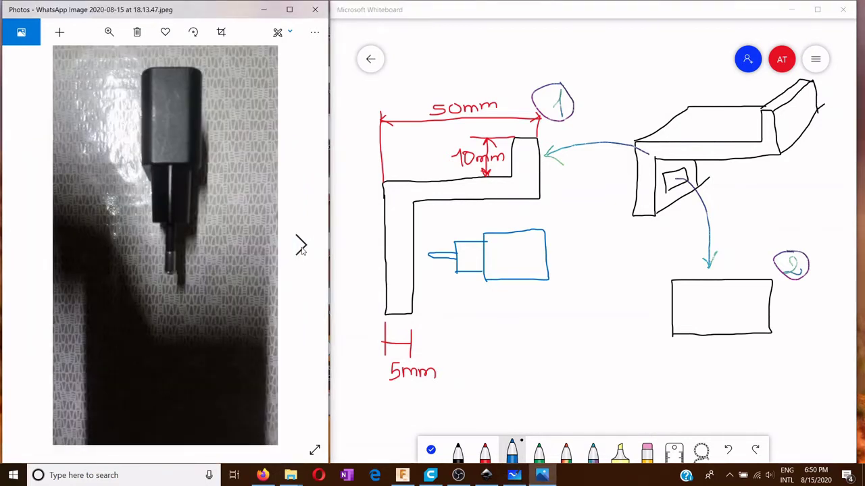
left_click(302, 248)
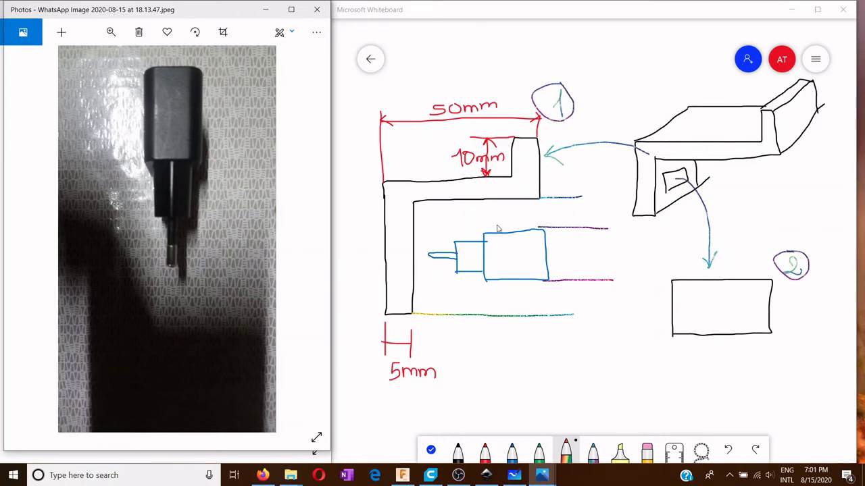
- Draw a red vertical double-headed arrow between the charger guide lines, labelled 5mm
left_click(485, 451)
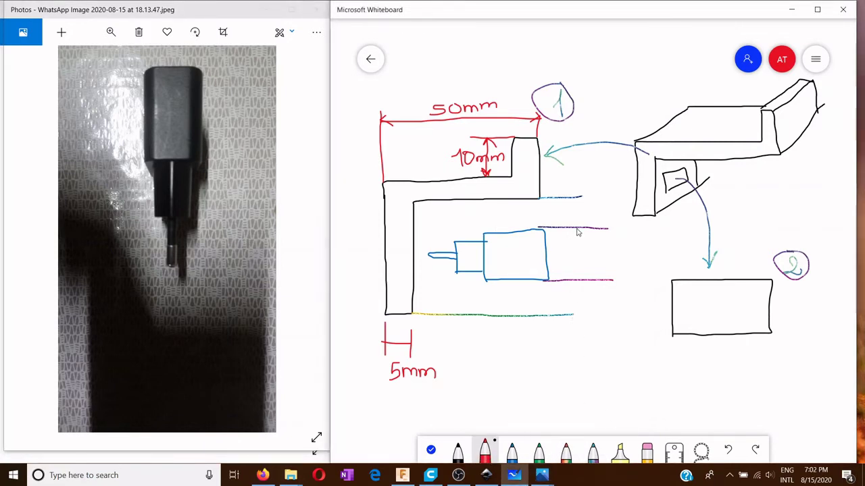
mouse_move(576, 230)
left_mouse_down()
mouse_move(576, 278)
mouse_move(581, 271)
left_mouse_up()
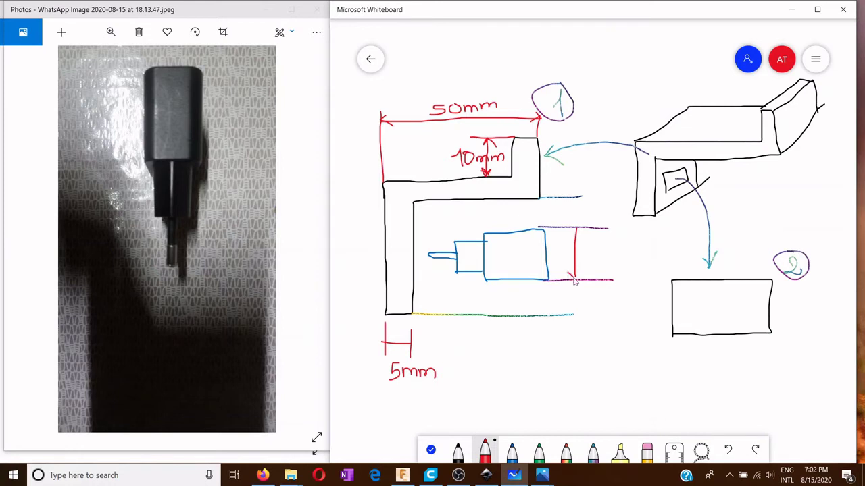
mouse_move(569, 238)
left_mouse_down()
mouse_move(575, 229)
mouse_move(582, 238)
left_mouse_up()
mouse_move(580, 209)
left_mouse_down()
mouse_move(571, 221)
mouse_move(598, 221)
left_mouse_up()
mouse_move(575, 283)
left_mouse_down()
mouse_move(577, 315)
mouse_move(565, 304)
mouse_move(612, 304)
left_mouse_up()
key("ctrl+z")
left_click_drag(604, 221, 616, 220)
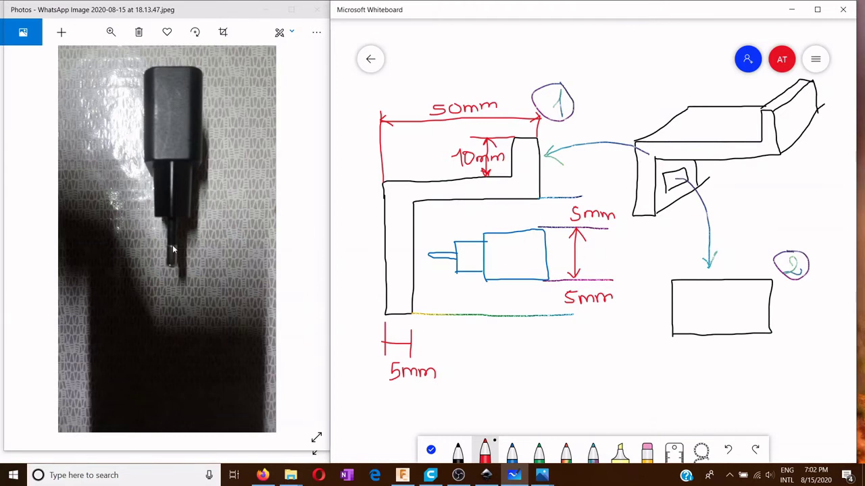
key("super+shift+s")
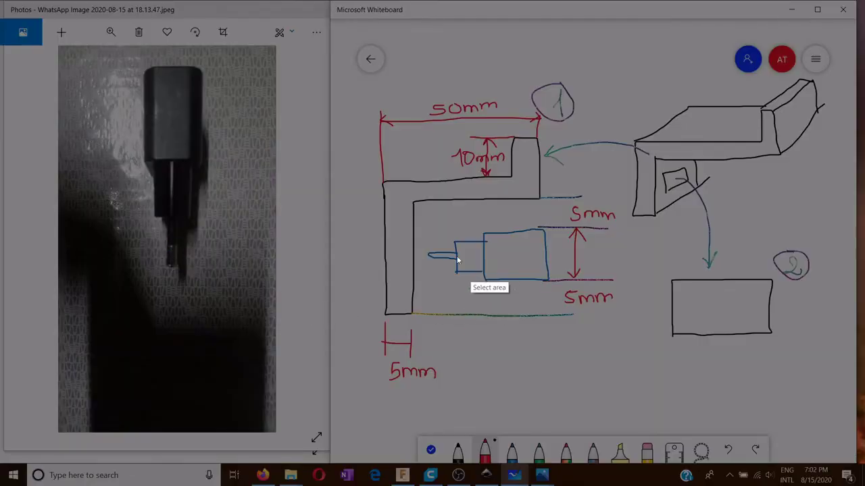
mouse_move(112, 47)
left_mouse_down()
mouse_move(269, 300)
mouse_move(246, 286)
left_mouse_up()
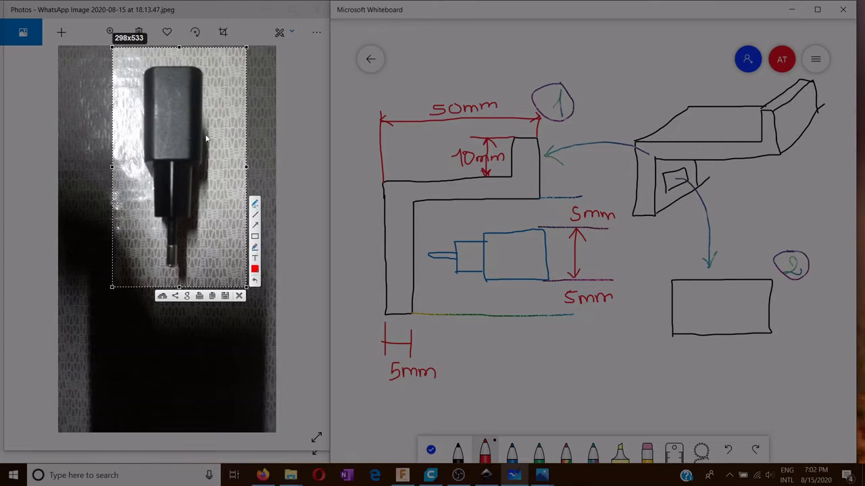
left_click_drag(198, 67, 200, 61)
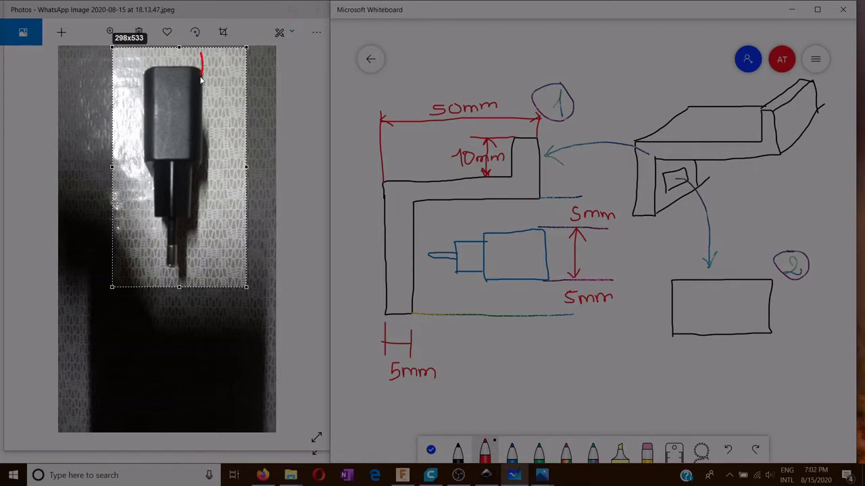
mouse_move(145, 50)
left_mouse_down()
mouse_move(145, 82)
mouse_move(200, 59)
mouse_move(154, 63)
left_mouse_up()
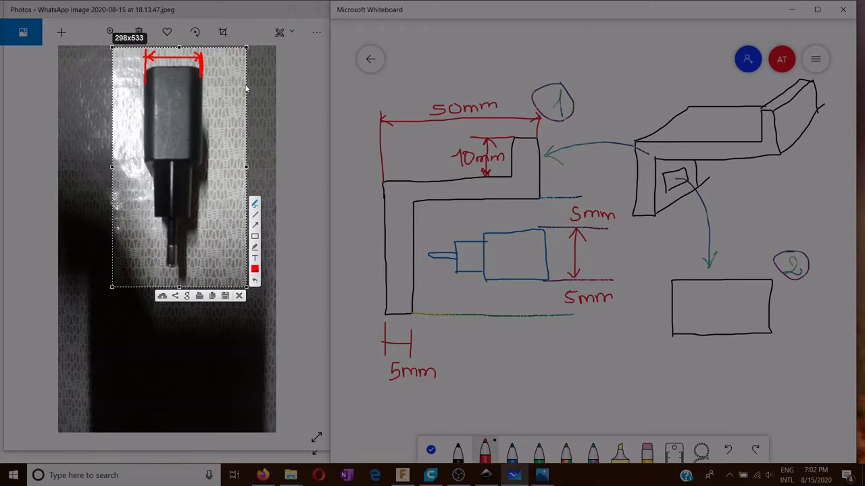
key("ctrl+c")
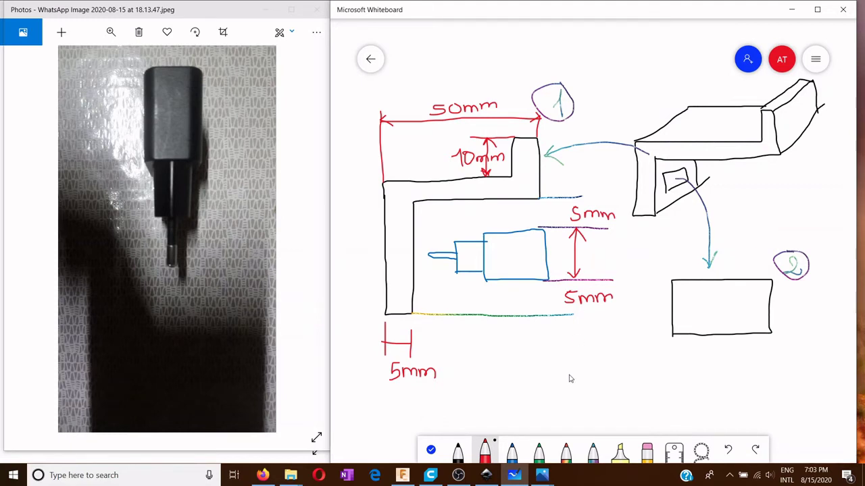
- Write 20mm beside the plug arrow, add a 30mm arrow inside the L, and a bracket
mouse_move(586, 246)
left_mouse_down()
mouse_move(597, 264)
mouse_move(614, 253)
mouse_move(631, 262)
mouse_move(645, 257)
left_mouse_up()
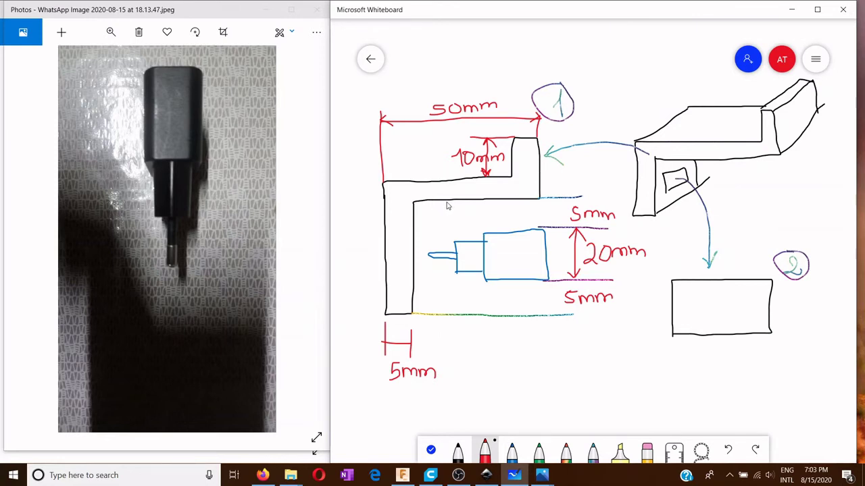
mouse_move(446, 201)
left_mouse_down()
mouse_move(438, 313)
mouse_move(446, 305)
left_mouse_up()
mouse_move(438, 215)
left_mouse_down()
mouse_move(445, 203)
mouse_move(452, 215)
mouse_move(433, 251)
mouse_move(477, 227)
left_mouse_up()
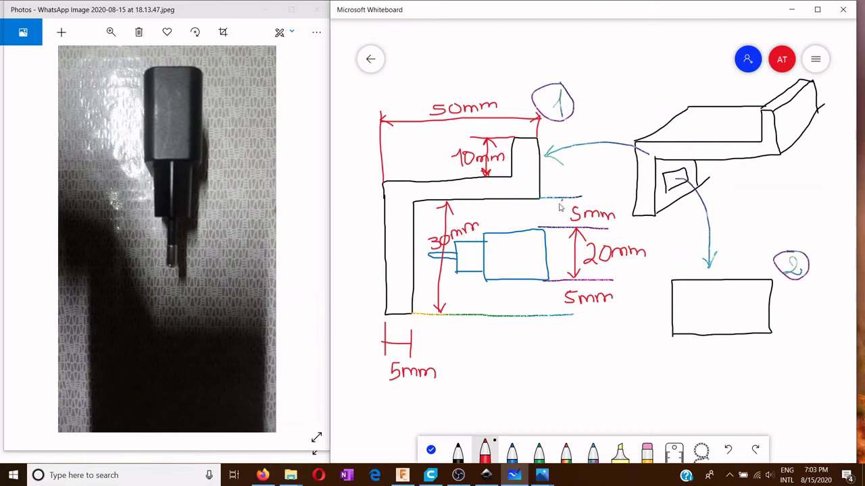
left_click_drag(564, 200, 553, 306)
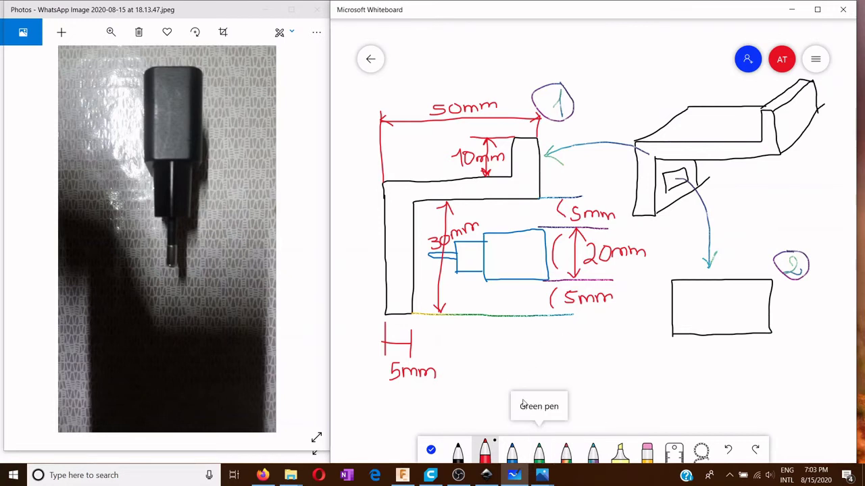
- Sketch the charger's front view in blue below the L: two adjoining rectangles and a prong
left_click(512, 452)
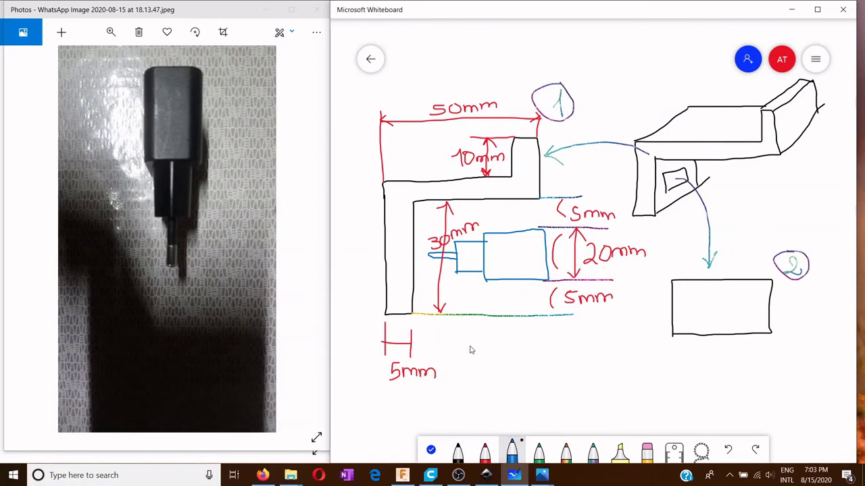
left_click_drag(469, 352, 507, 404)
mouse_move(469, 350)
left_mouse_down()
mouse_move(510, 356)
mouse_move(508, 411)
mouse_move(582, 420)
left_mouse_up()
mouse_move(509, 340)
left_mouse_down()
mouse_move(560, 342)
mouse_move(570, 420)
left_mouse_up()
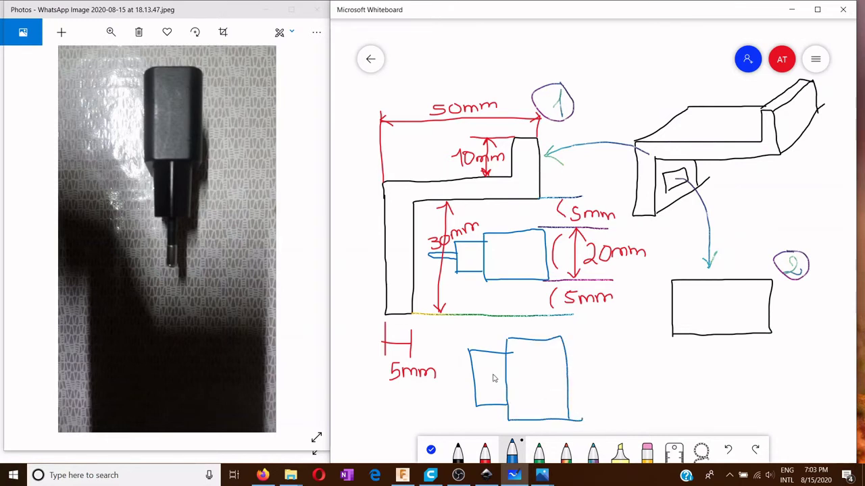
left_click_drag(473, 364, 476, 401)
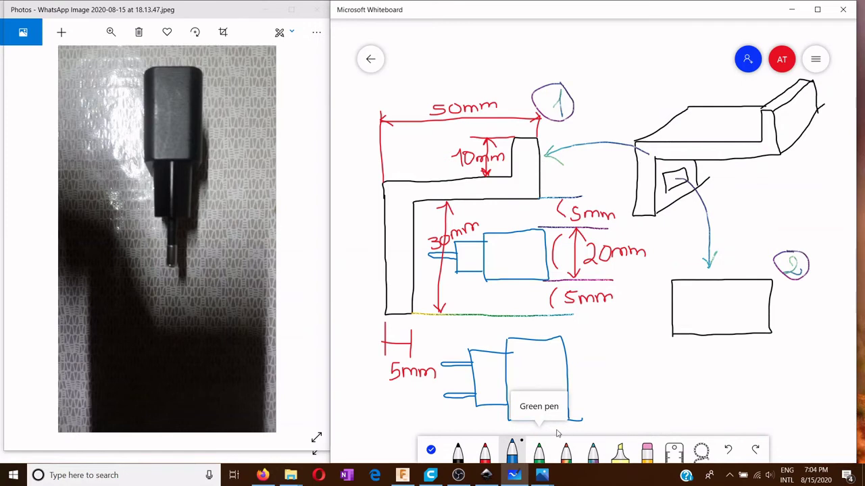
left_click(486, 456)
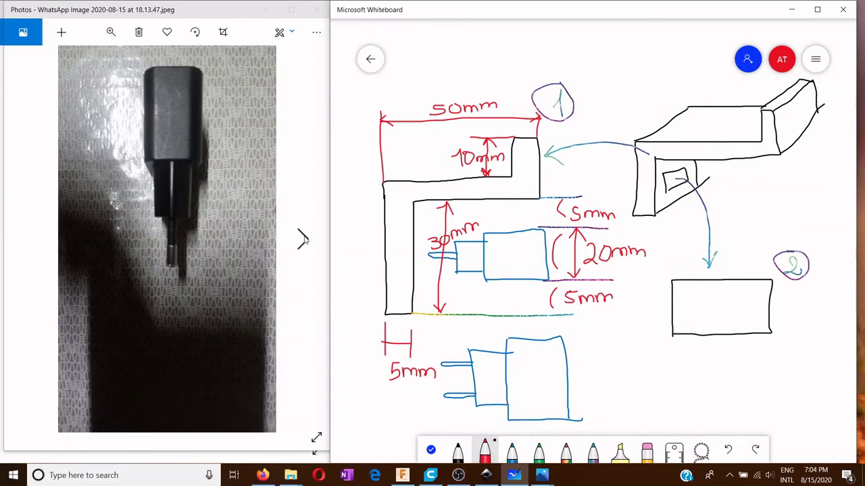
left_click(304, 239)
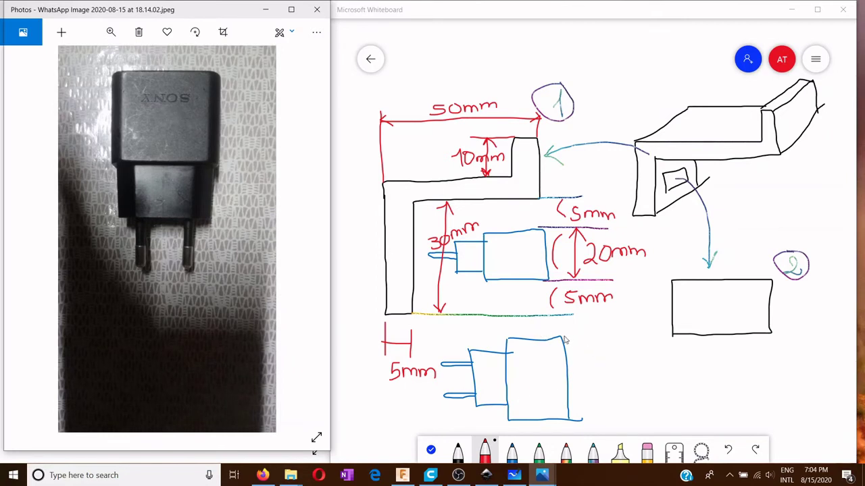
- Add red top and bottom guide lines and a 37mm double-headed arrow beside the blue front view
left_click_drag(563, 337, 622, 339)
left_click_drag(568, 415, 627, 412)
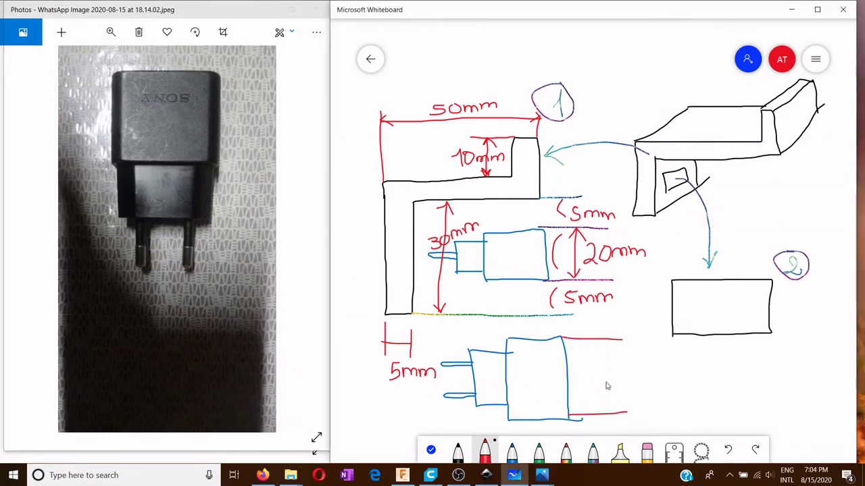
mouse_move(597, 344)
left_mouse_down()
mouse_move(600, 415)
mouse_move(612, 395)
left_mouse_up()
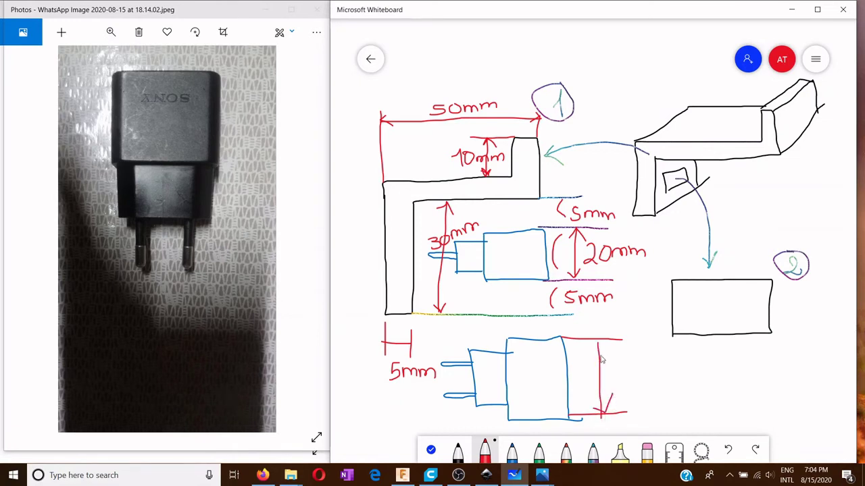
mouse_move(603, 353)
left_mouse_down()
mouse_move(592, 352)
mouse_move(613, 360)
left_mouse_up()
mouse_move(612, 369)
left_mouse_down()
mouse_move(618, 392)
mouse_move(643, 394)
mouse_move(647, 373)
mouse_move(689, 382)
left_mouse_up()
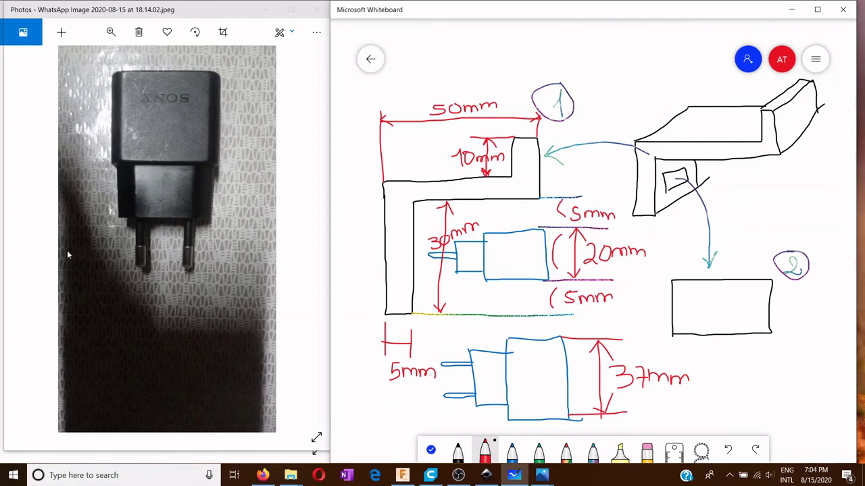
left_click(32, 239)
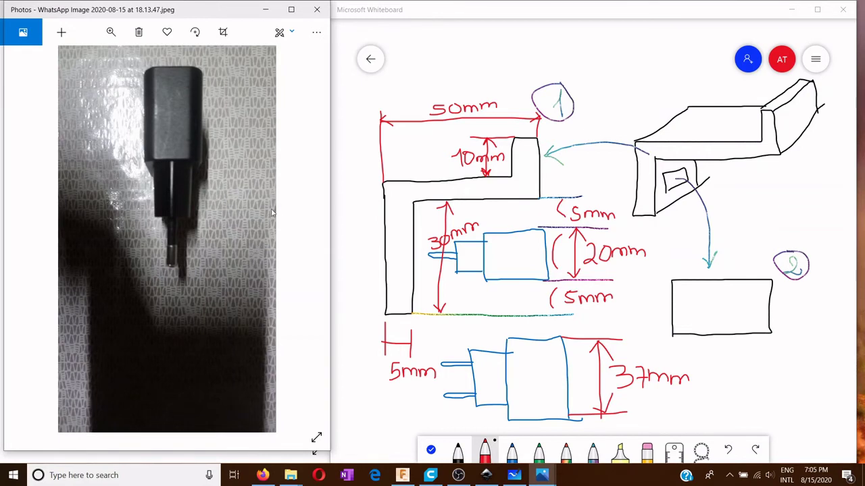
- Show the front-view charger photo and draw two red diagonal lines from the shelf sketch's slot box
left_click(303, 239)
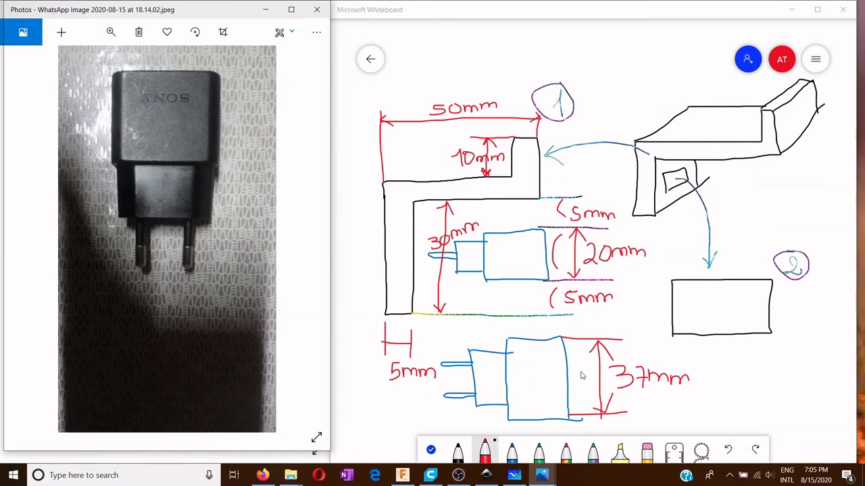
left_click_drag(709, 181, 752, 204)
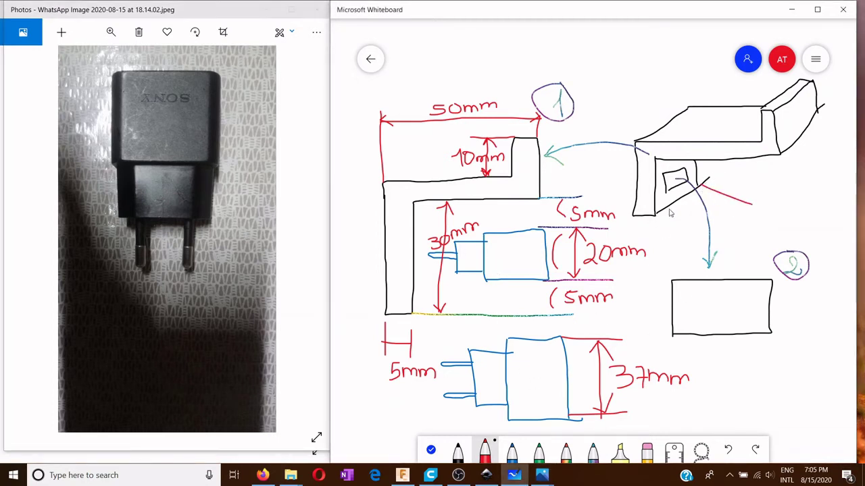
left_click_drag(653, 214, 716, 235)
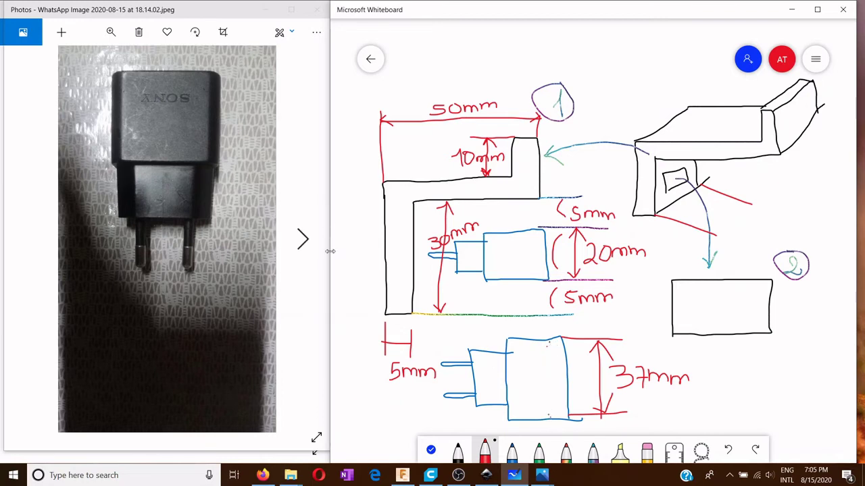
- Capture the charger photo, mark its full width with red edge lines and arrows, then discard
key("super+shift+s")
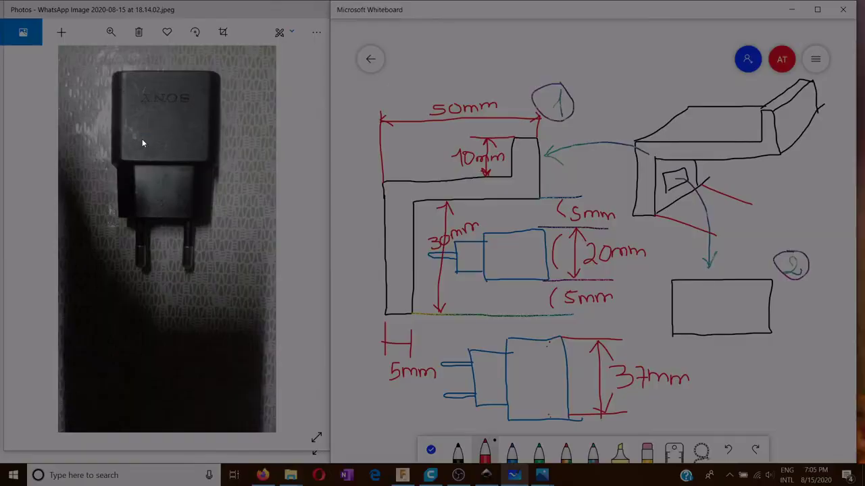
mouse_move(80, 48)
left_mouse_down()
mouse_move(269, 250)
mouse_move(281, 293)
left_mouse_up()
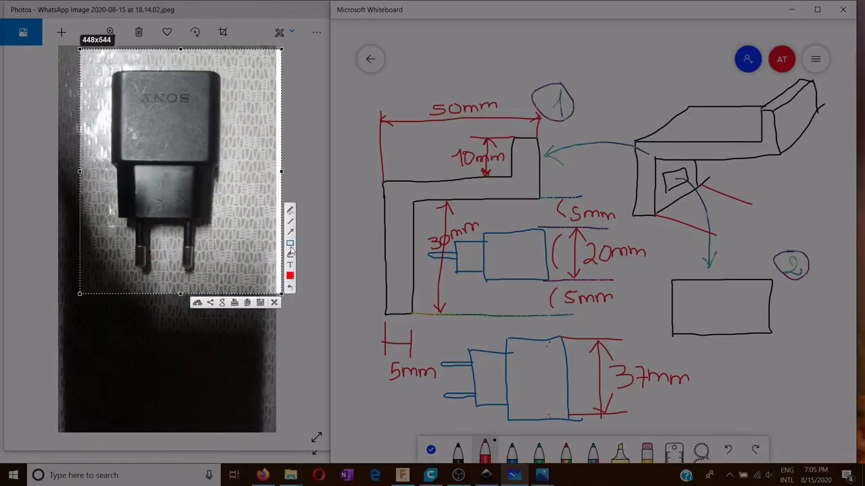
left_click(290, 211)
left_click_drag(219, 59, 217, 105)
left_click_drag(111, 61, 112, 95)
mouse_move(108, 63)
left_mouse_down()
mouse_move(228, 63)
mouse_move(213, 69)
left_mouse_up()
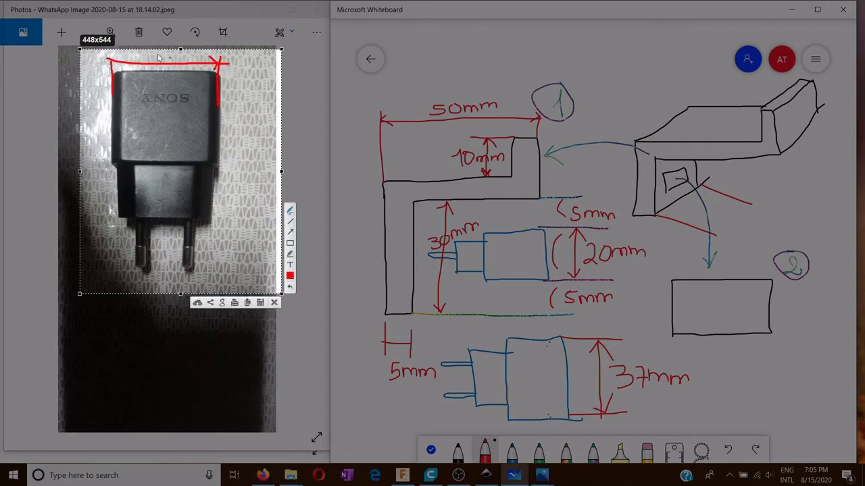
mouse_move(124, 56)
left_mouse_down()
mouse_move(112, 63)
mouse_move(123, 71)
left_mouse_up()
key("Escape")
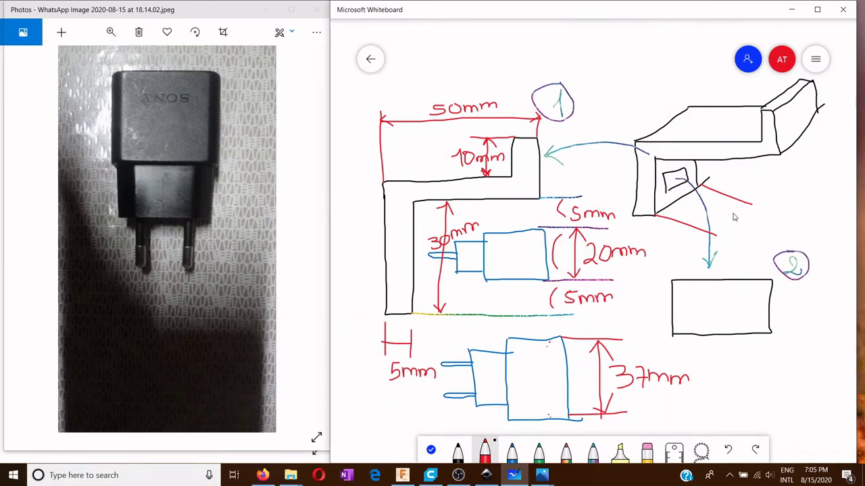
- Draw a red diagonal dimension with end ticks under the 3D shelf sketch, labelled 47mm
mouse_move(741, 194)
left_mouse_down()
mouse_move(691, 238)
mouse_move(718, 225)
left_mouse_up()
mouse_move(722, 195)
left_mouse_down()
mouse_move(739, 206)
mouse_move(733, 237)
mouse_move(786, 234)
left_mouse_up()
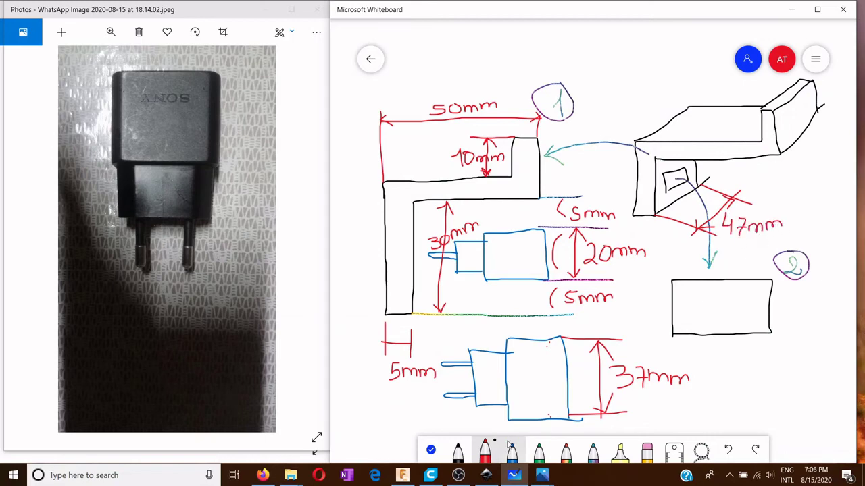
left_click(460, 476)
left_click(459, 475)
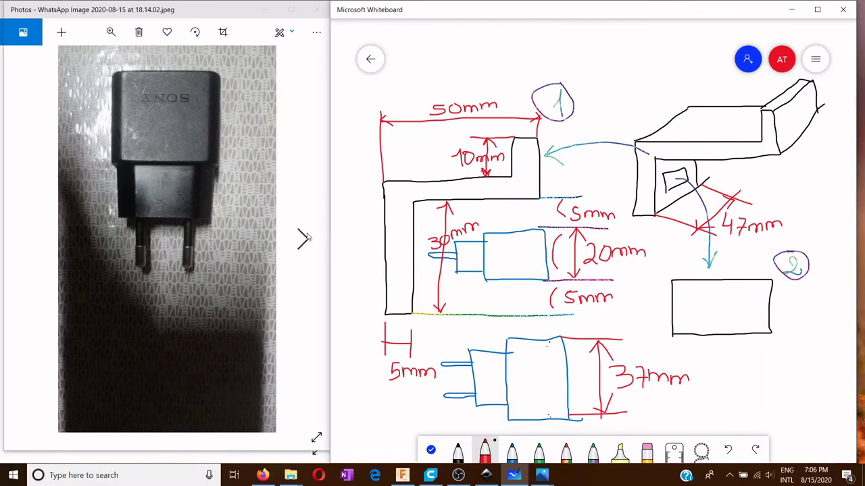
- Return to the angled photo showing the charger's pins and frame it in a screen capture
left_click(304, 240)
left_click(303, 241)
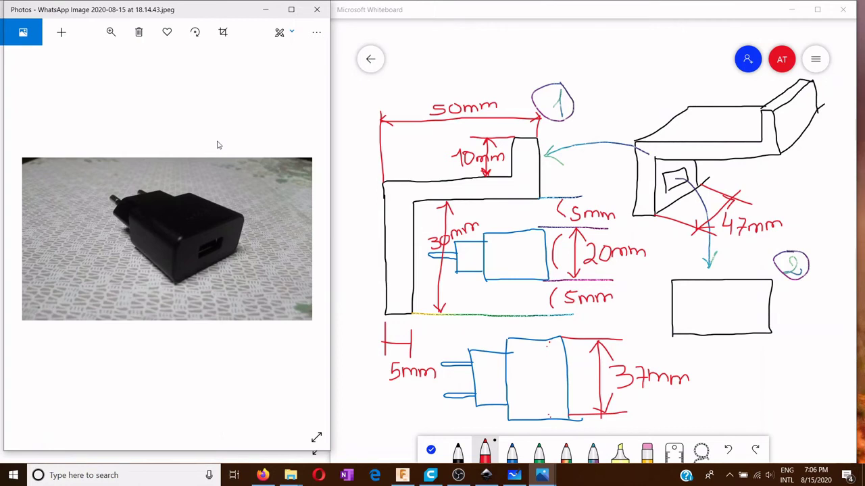
left_click(31, 243)
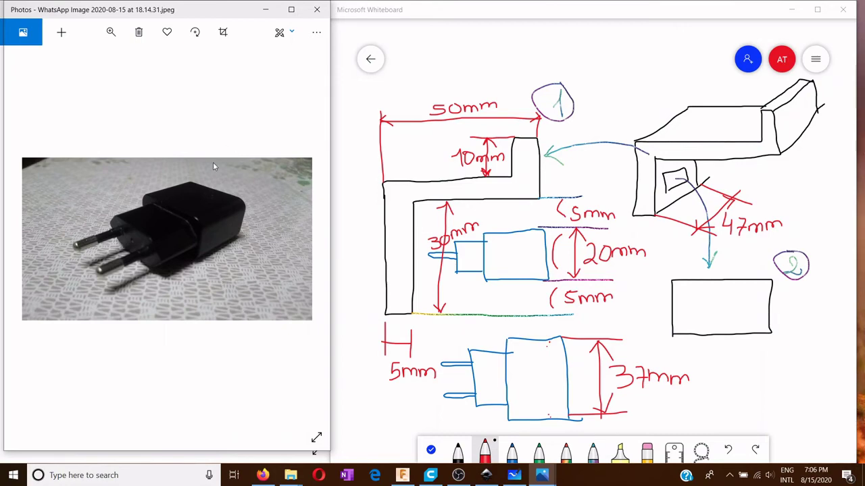
key("super+shift+s")
mouse_move(31, 140)
left_mouse_down()
mouse_move(242, 352)
mouse_move(295, 352)
left_mouse_up()
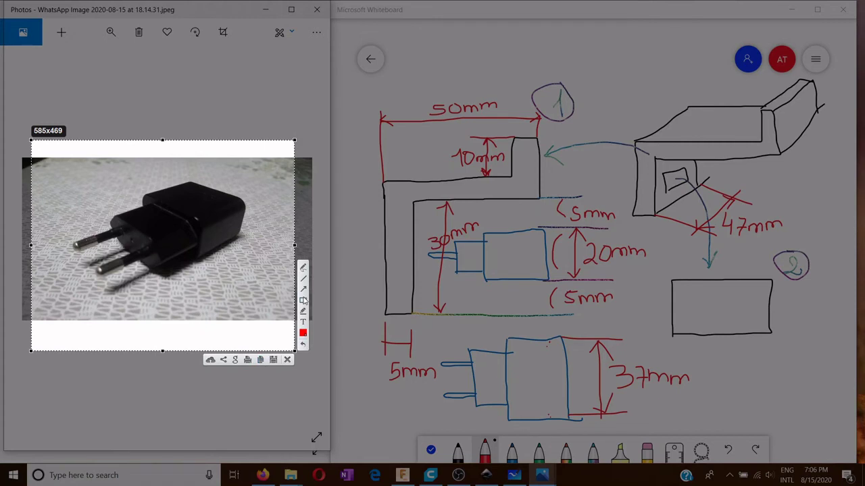
- Outline the charger's pin section and a small shape below it in red on the capture
left_click(303, 268)
left_click_drag(108, 214, 151, 238)
left_click_drag(160, 277, 162, 250)
left_click_drag(111, 215, 108, 243)
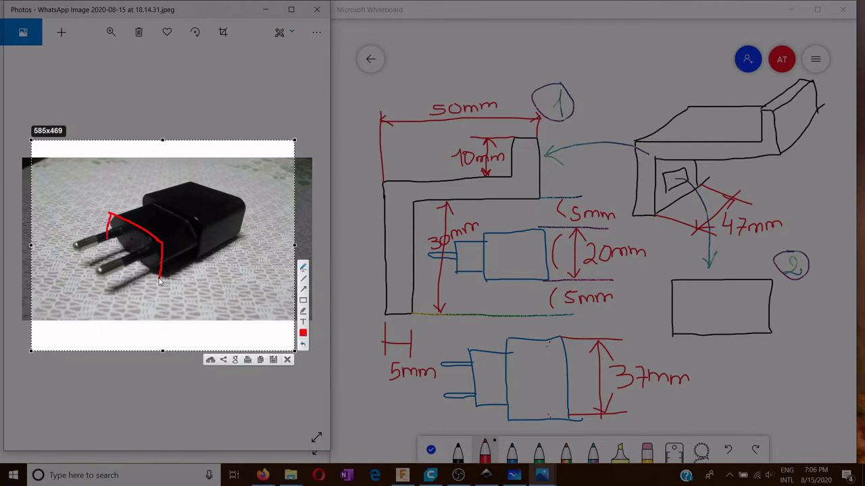
left_click_drag(160, 281, 107, 248)
mouse_move(138, 302)
left_mouse_down()
mouse_move(131, 308)
mouse_move(139, 321)
mouse_move(194, 298)
left_mouse_up()
mouse_move(140, 321)
left_mouse_down()
mouse_move(199, 315)
mouse_move(200, 308)
mouse_move(195, 316)
left_mouse_up()
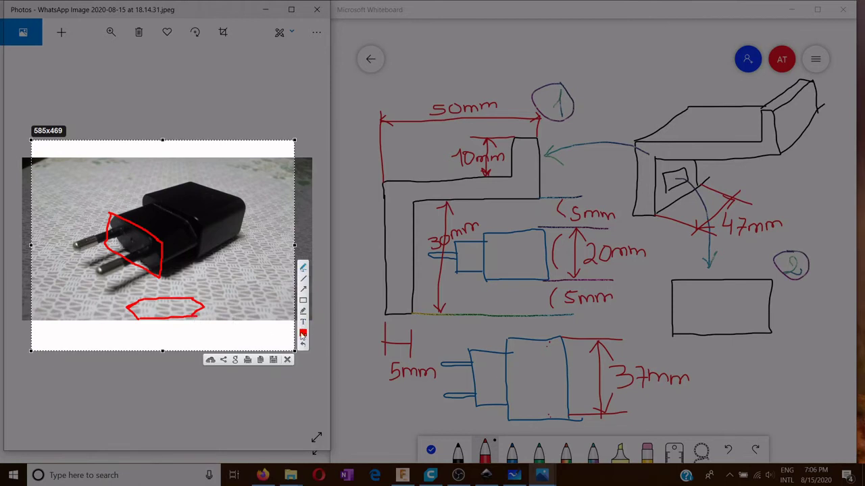
- Draw a green box and arrow beneath the charger, then dismiss the capture unsaved
left_click(303, 333)
left_click(201, 227)
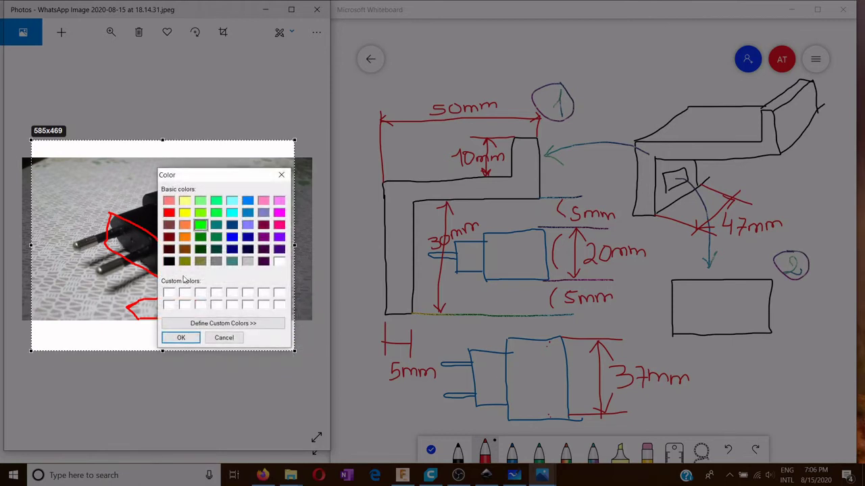
left_click(188, 338)
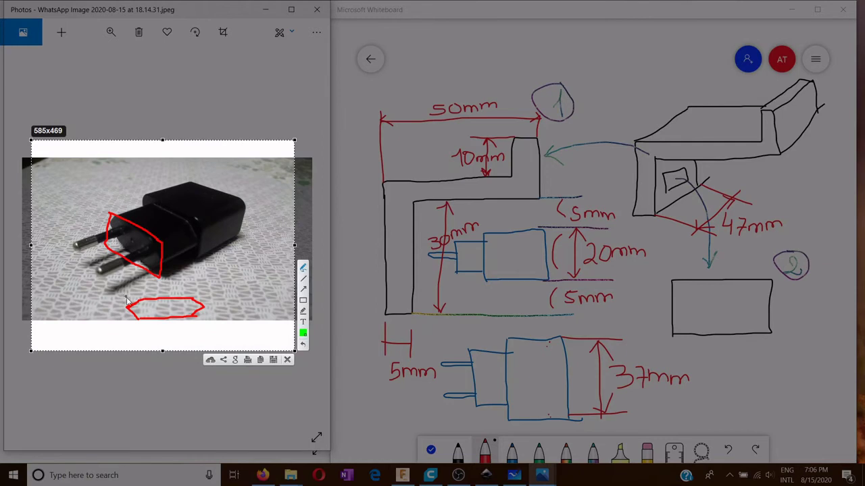
mouse_move(146, 300)
left_mouse_down()
mouse_move(124, 302)
mouse_move(205, 320)
mouse_move(205, 294)
mouse_move(145, 302)
mouse_move(163, 279)
mouse_move(168, 284)
left_mouse_up()
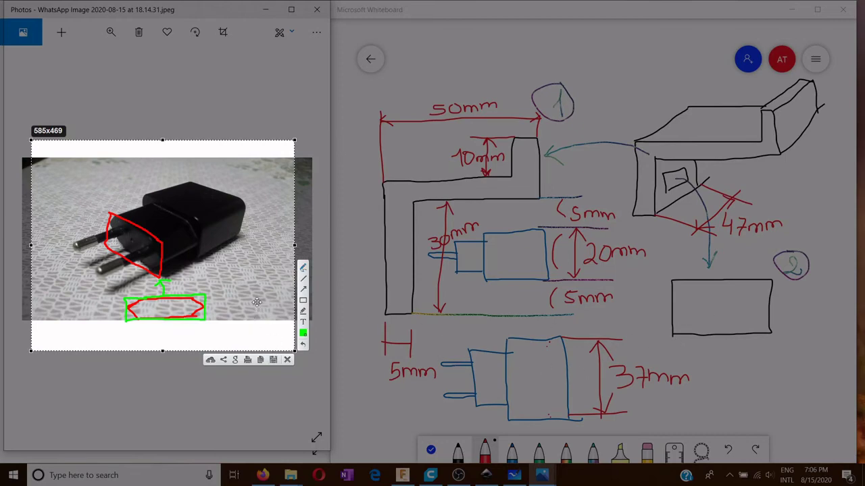
key("ctrl+c")
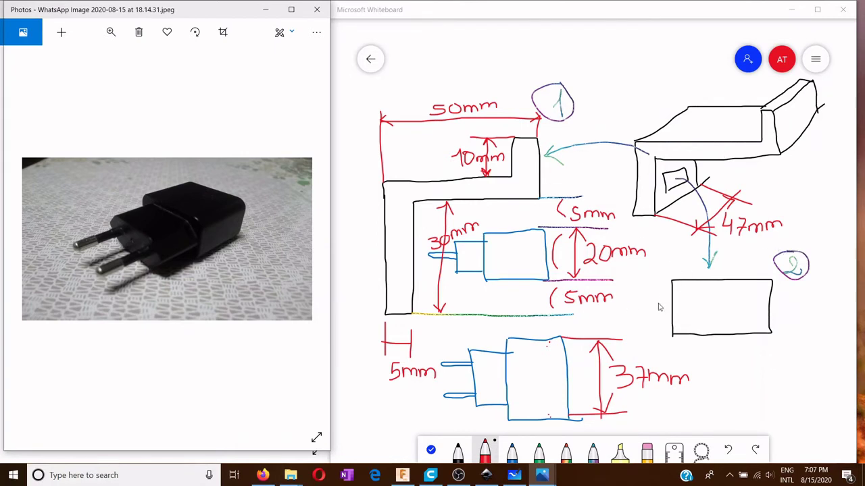
- In red, mark rectangle 2 with a 35mm width line below and a 14 height arrow to its right
mouse_move(673, 342)
left_mouse_down()
mouse_move(775, 363)
mouse_move(775, 348)
left_mouse_up()
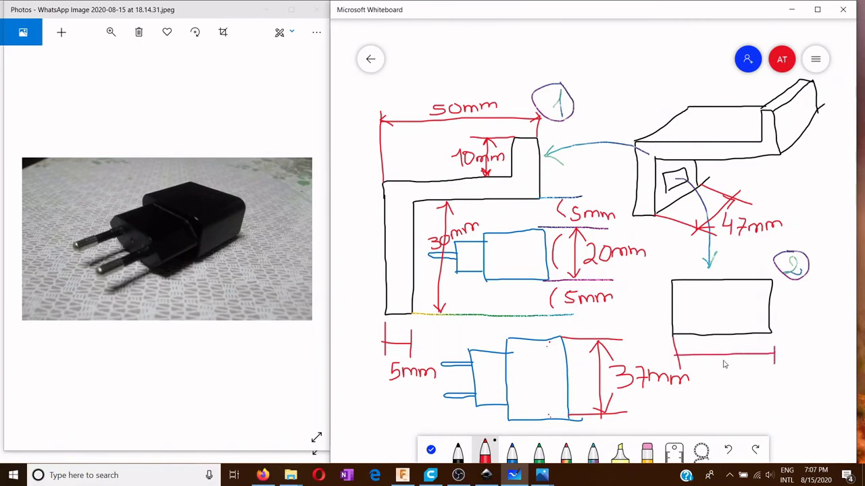
mouse_move(717, 363)
left_mouse_down()
mouse_move(726, 370)
mouse_move(718, 378)
mouse_move(763, 370)
mouse_move(768, 382)
mouse_move(776, 379)
left_mouse_up()
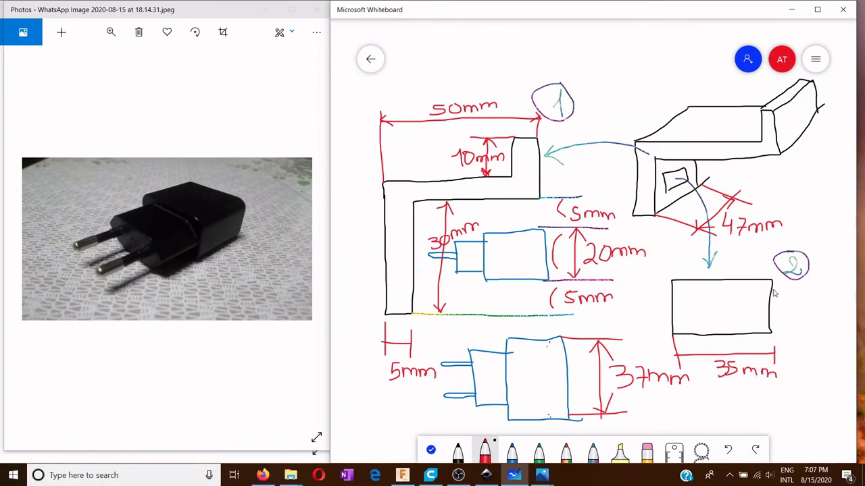
left_click_drag(772, 282, 808, 281)
left_click_drag(770, 330, 827, 328)
left_click_drag(794, 283, 794, 330)
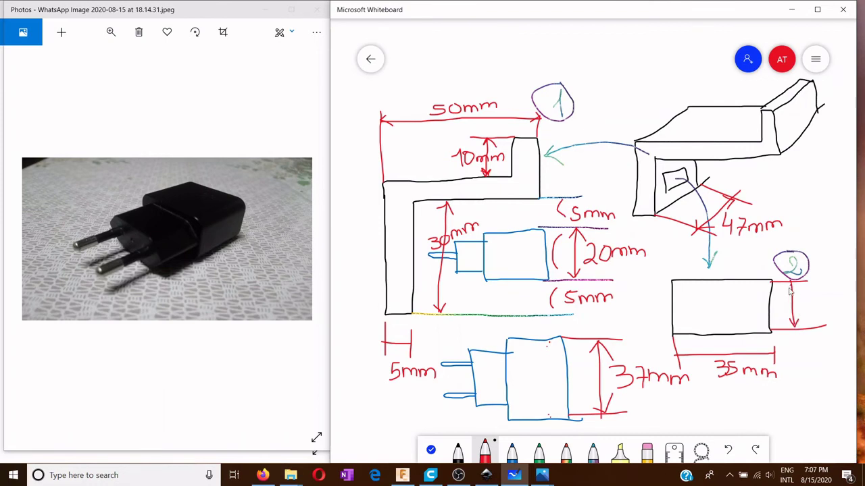
left_click_drag(792, 289, 814, 315)
- Close both photos and snap Whiteboard to the left, sized to show the whole sketch
left_click(316, 12)
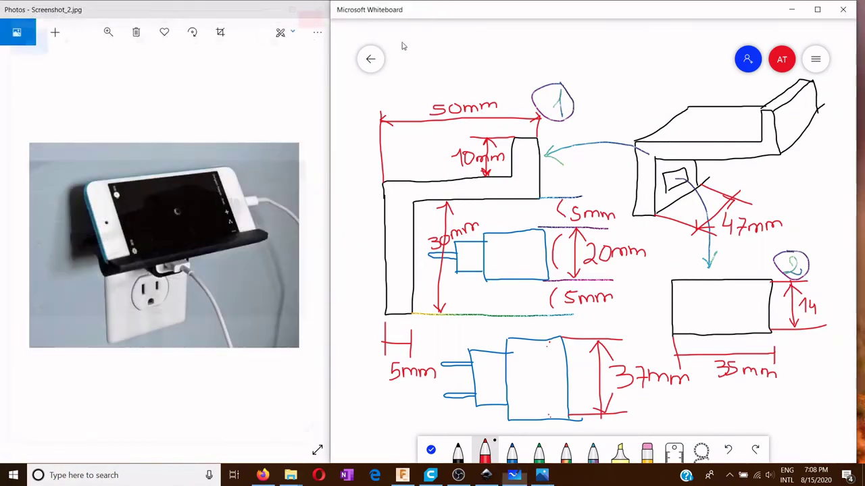
left_click(317, 11)
left_click_drag(428, 15, 99, 15)
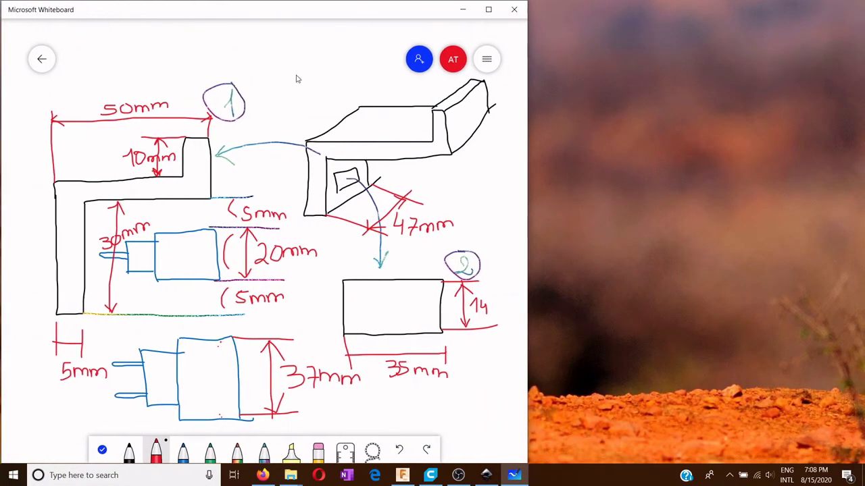
left_click_drag(527, 157, 335, 169)
scroll(129, 228, "down", 1)
scroll(128, 228, "down", 2)
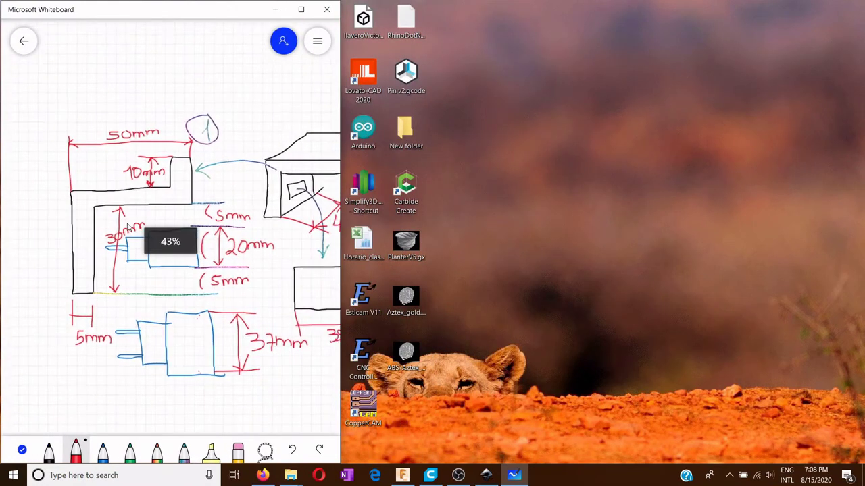
scroll(128, 228, "down", 1)
scroll(129, 228, "down", 1)
scroll(129, 228, "up", 1)
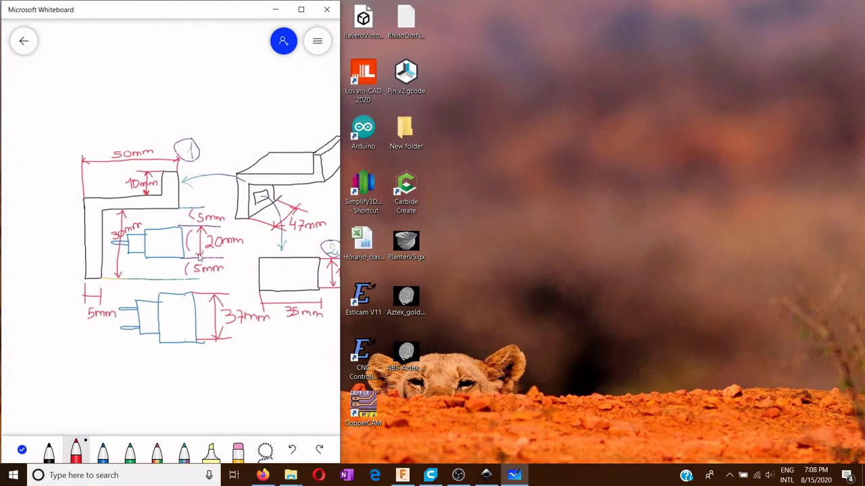
left_click_drag(341, 245, 375, 249)
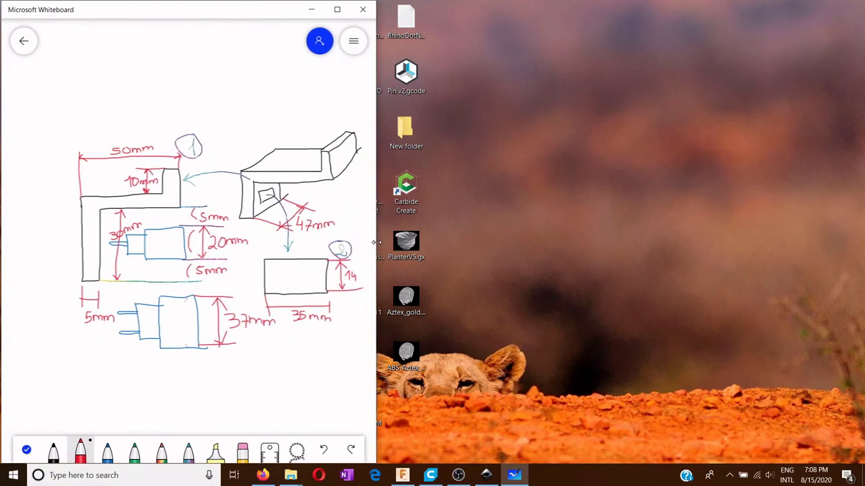
- Place the blank Inkscape document full-height on the right side of the screen
left_click(486, 475)
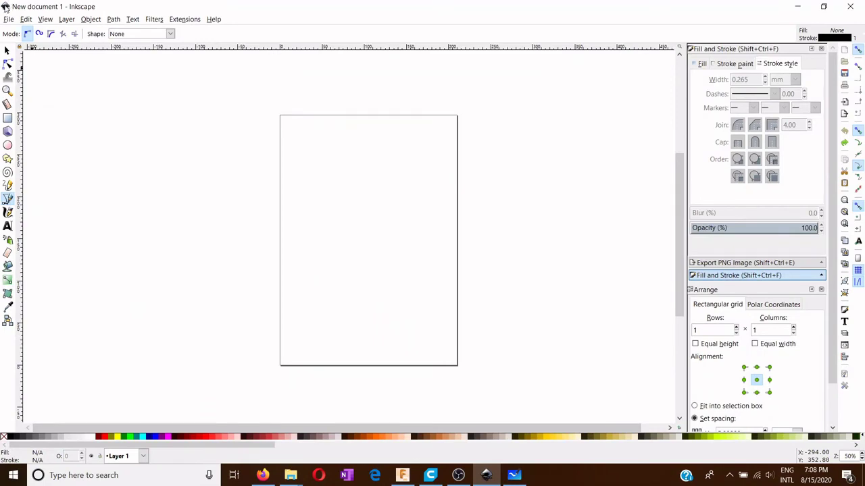
left_click(6, 5)
left_click(237, 24)
double_click(175, 10)
mouse_move(348, 28)
left_mouse_down()
mouse_move(556, 43)
mouse_move(540, 20)
left_mouse_up()
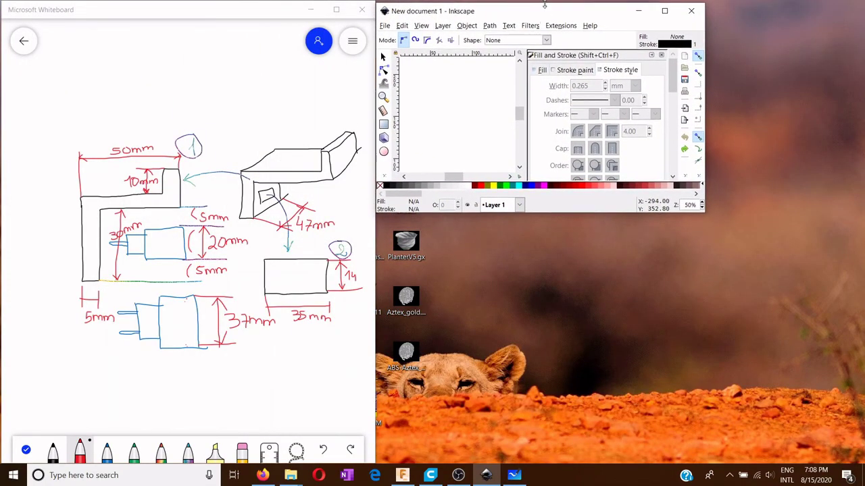
double_click(545, 5)
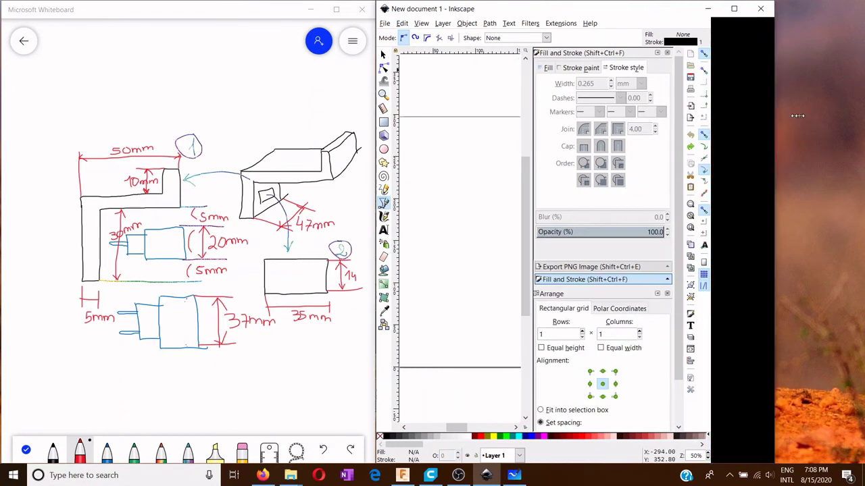
left_click_drag(708, 116, 864, 117)
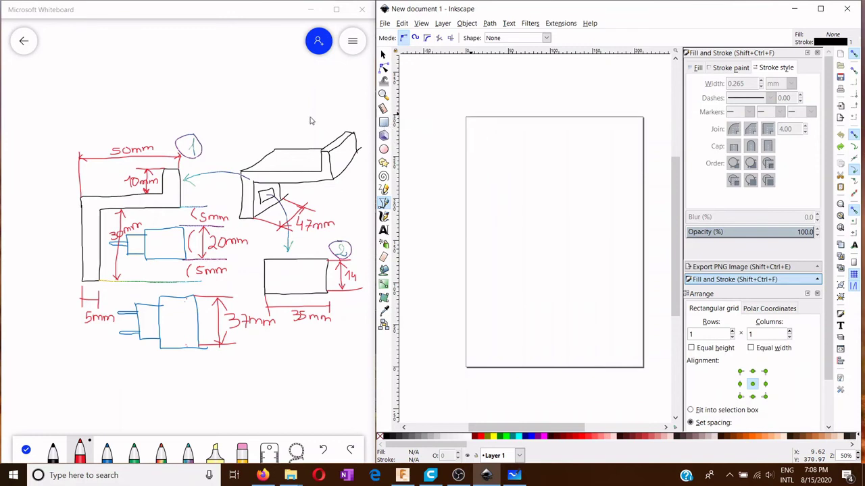
- Set the page Width and Height to 100 mm in Document Properties
left_click(387, 26)
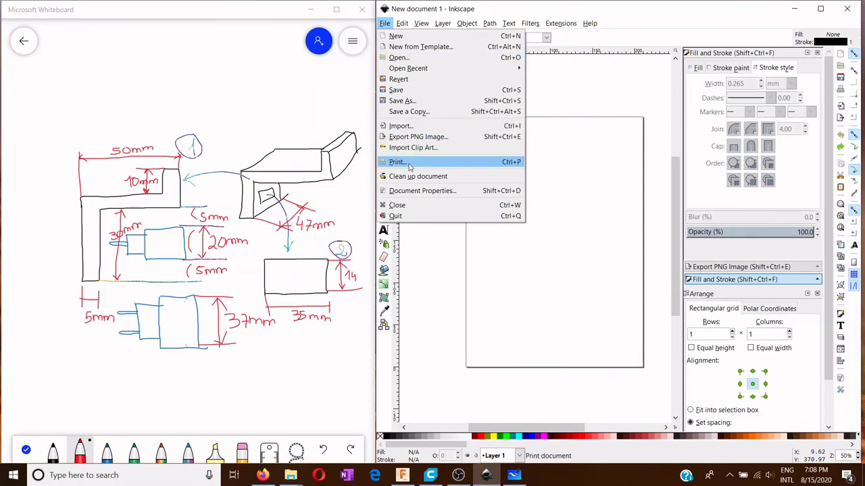
left_click(421, 192)
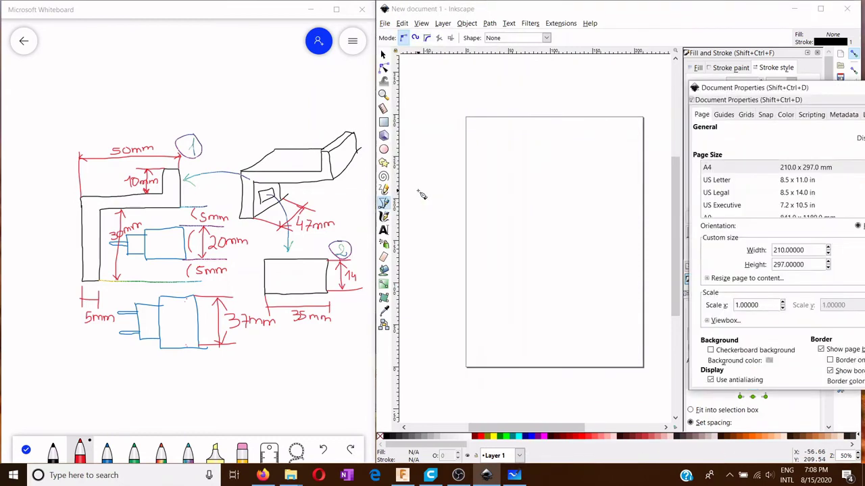
left_click_drag(780, 94, 520, 77)
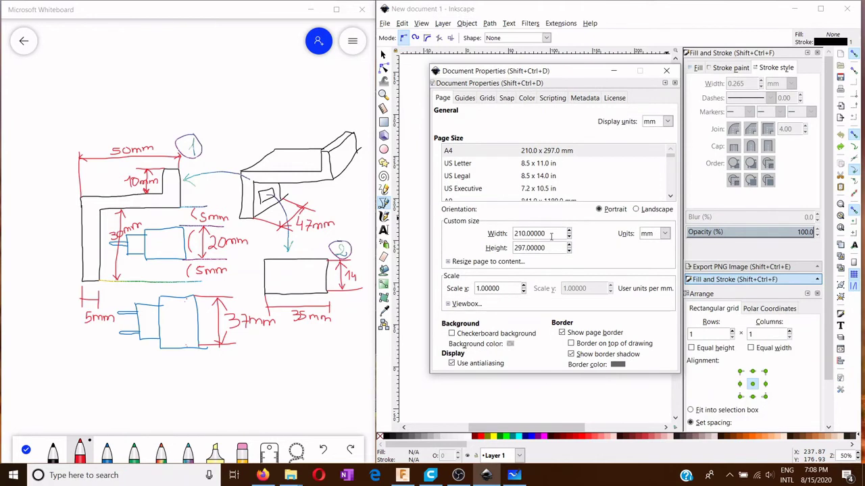
double_click(533, 233)
type("100")
double_click(541, 247)
type("100")
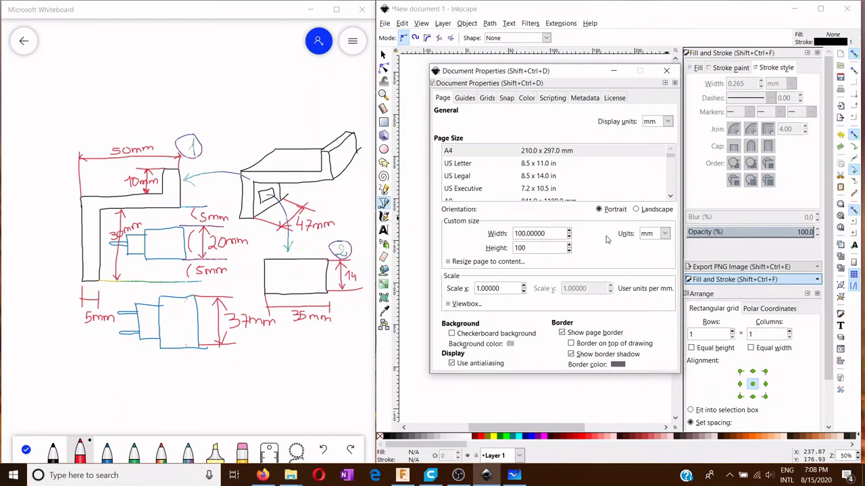
left_click(548, 235)
- Close Document Properties and zoom in on the page
left_click(670, 76)
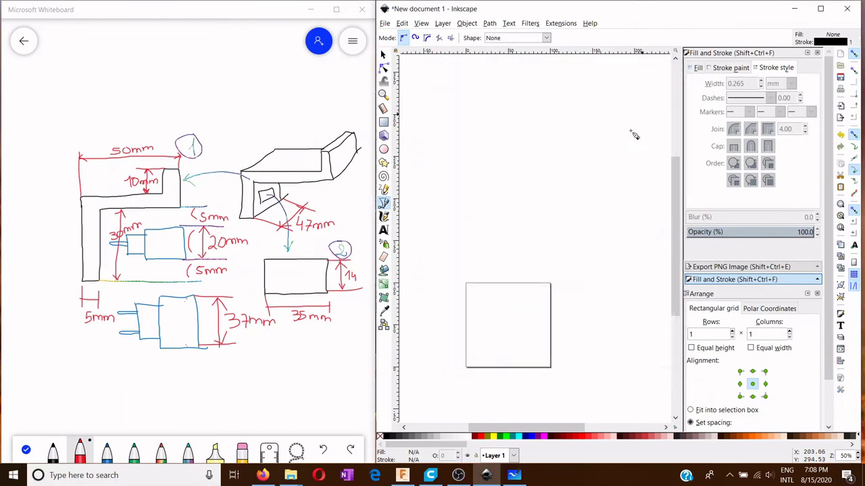
scroll(508, 371, "down", 2)
scroll(508, 351, "down", 1)
scroll(525, 244, "up", 1)
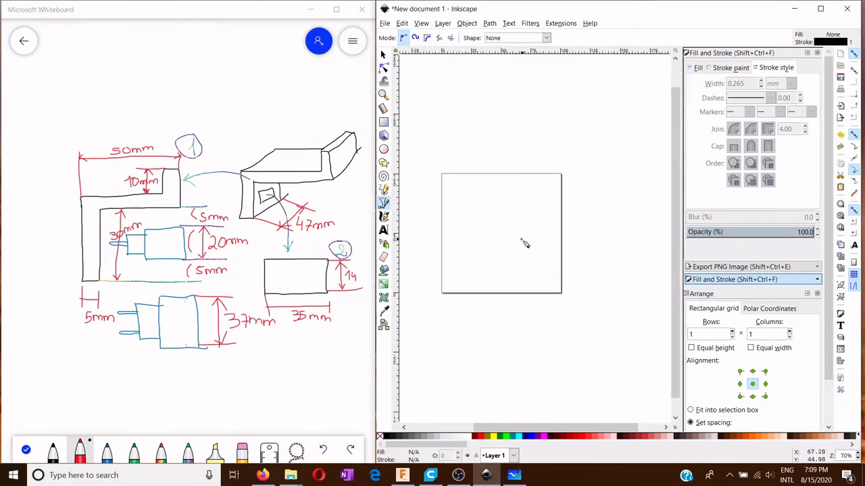
scroll(415, 241, "up", 1)
scroll(457, 256, "down", 1)
scroll(458, 257, "up", 1)
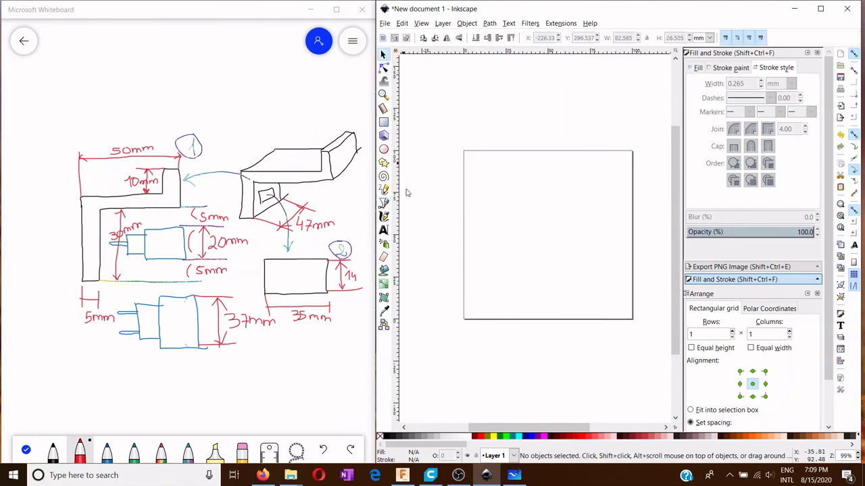
- Draw a tall, a long horizontal and a short upright rectangle, then select all three
left_click(383, 123)
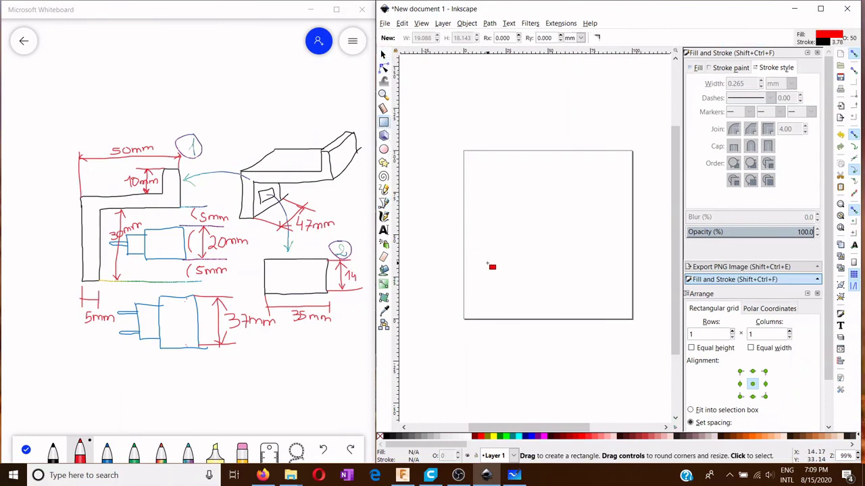
left_click_drag(482, 253, 493, 312)
left_click_drag(481, 223, 568, 234)
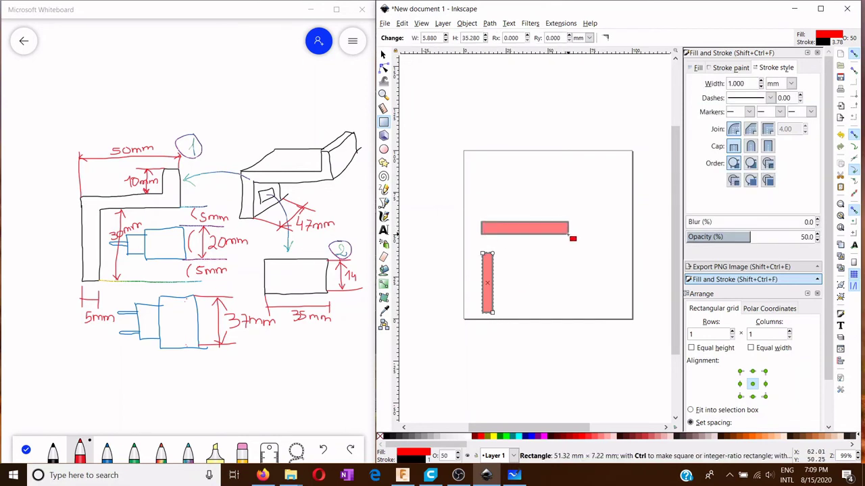
left_click_drag(571, 163, 585, 207)
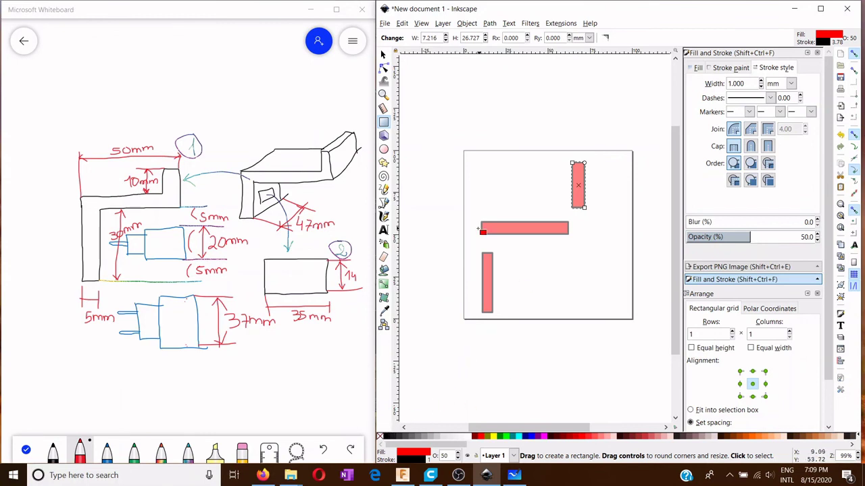
left_click(383, 54)
left_click_drag(438, 111, 607, 356)
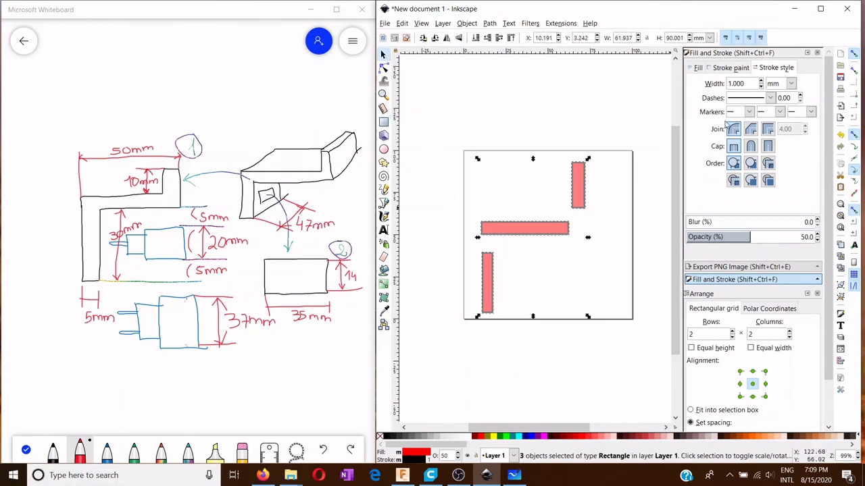
- Give the three rectangles no fill and a 0.2 mm stroke width, then deselect
left_click(699, 68)
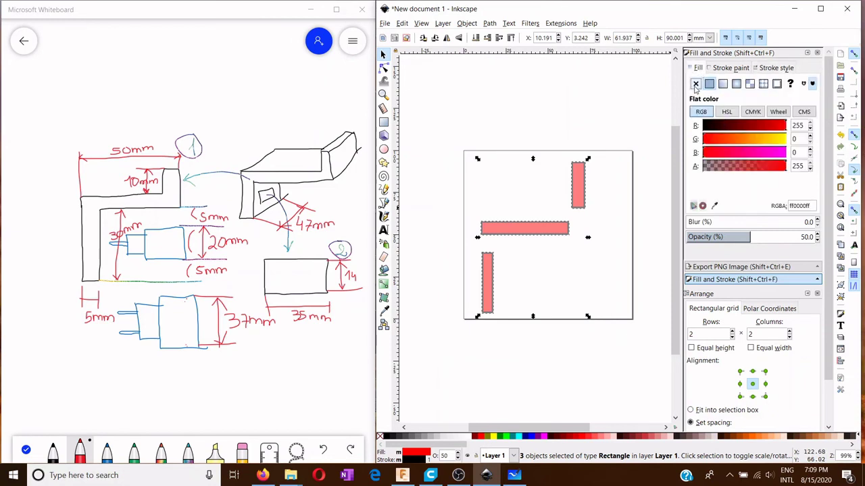
left_click(696, 83)
left_click(720, 68)
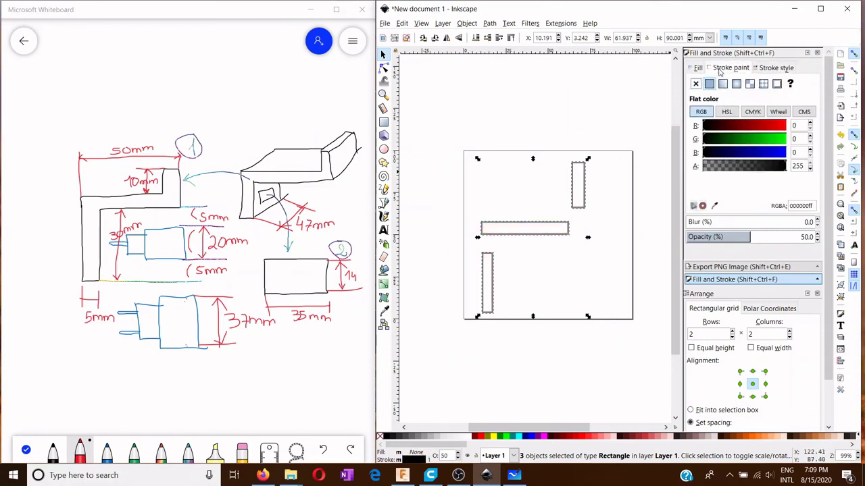
left_click(770, 68)
type("0.2")
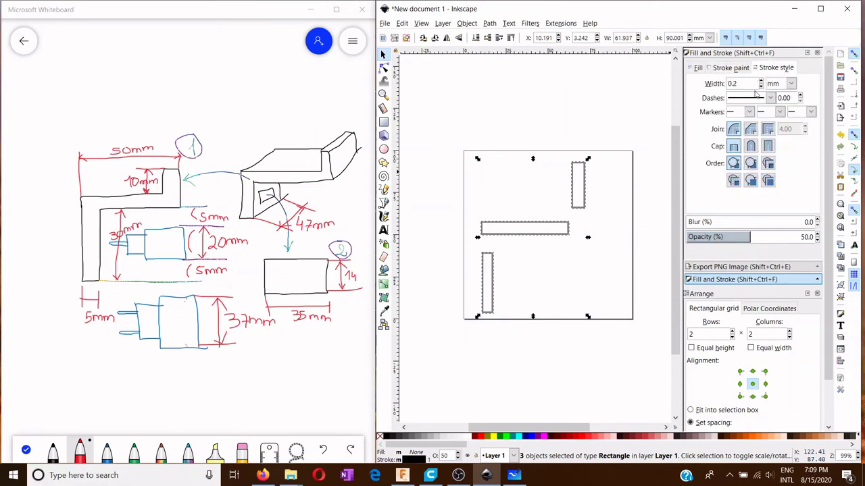
key("Tab")
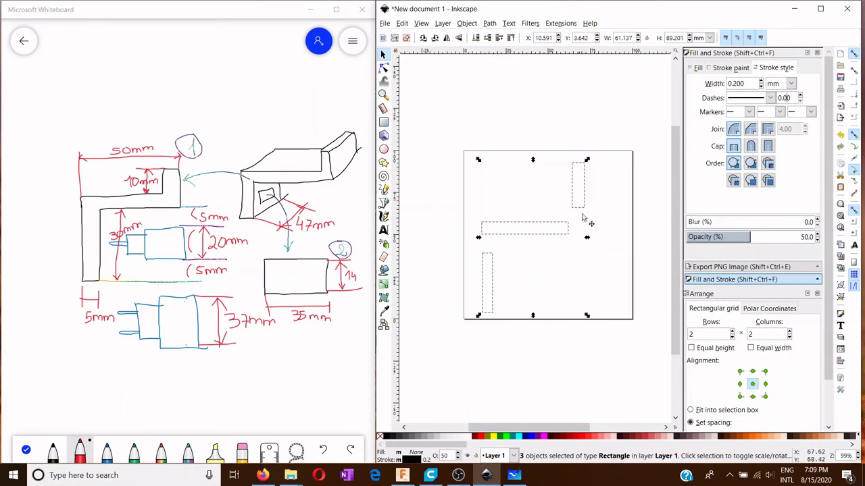
left_click(603, 232)
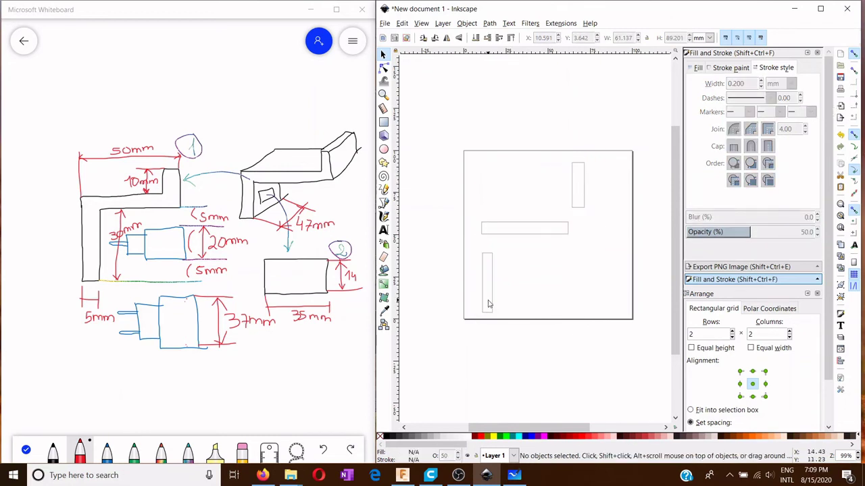
- Resize the tall lower-left rectangle to 5 mm wide by 30 mm high
left_click(492, 304)
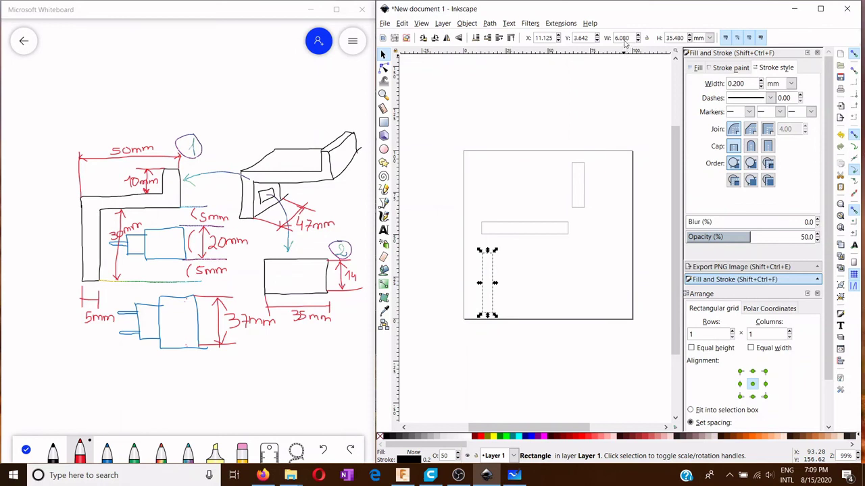
type("5")
key("Tab")
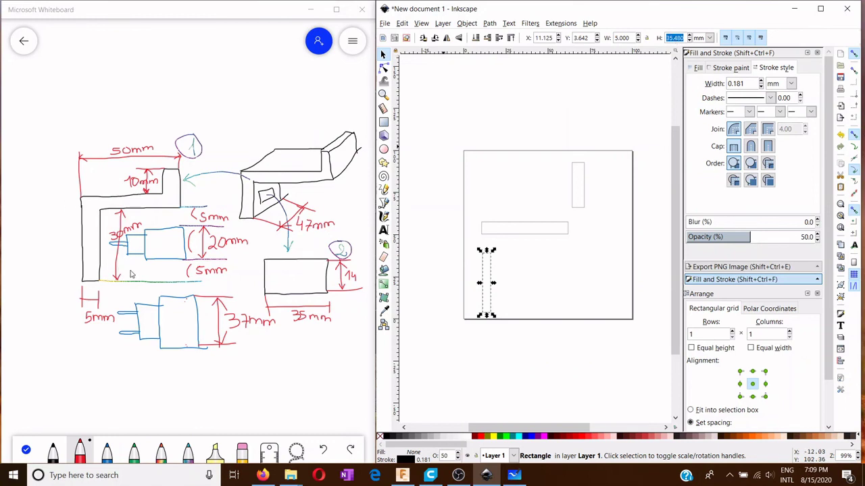
left_click(125, 265)
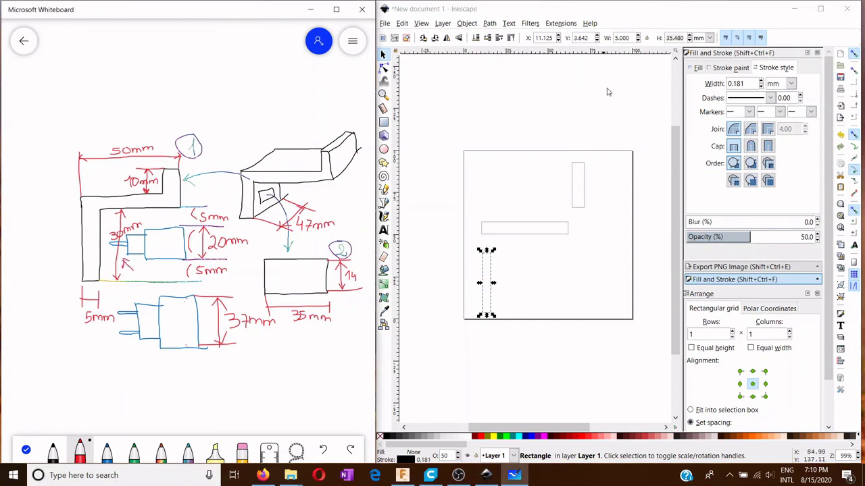
left_click(631, 38)
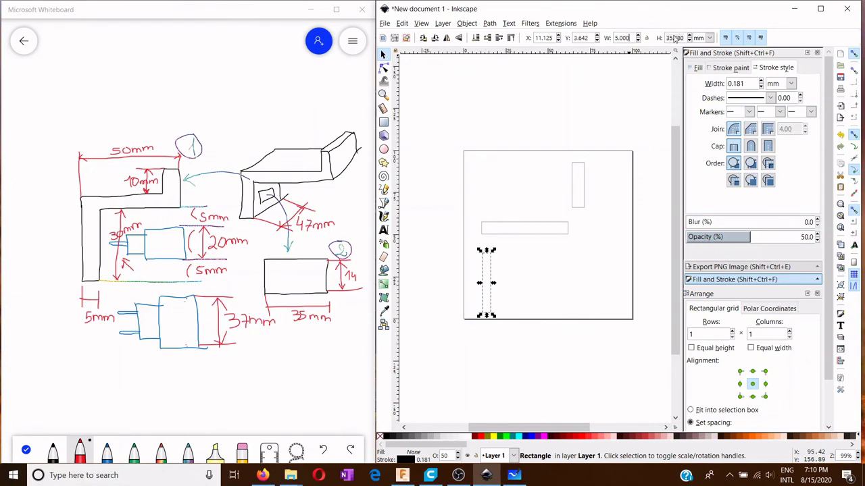
type("30")
key("Return")
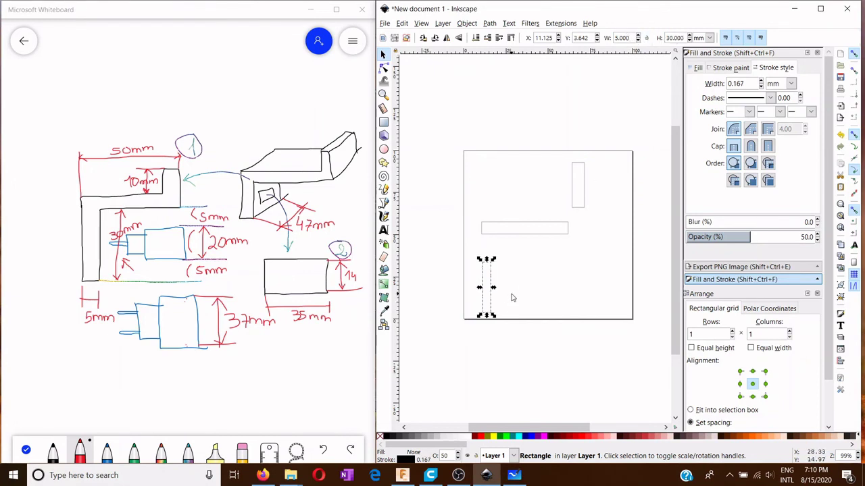
left_click(511, 297)
- Resize the long horizontal rectangle to 50 × 5 mm
left_click(525, 235)
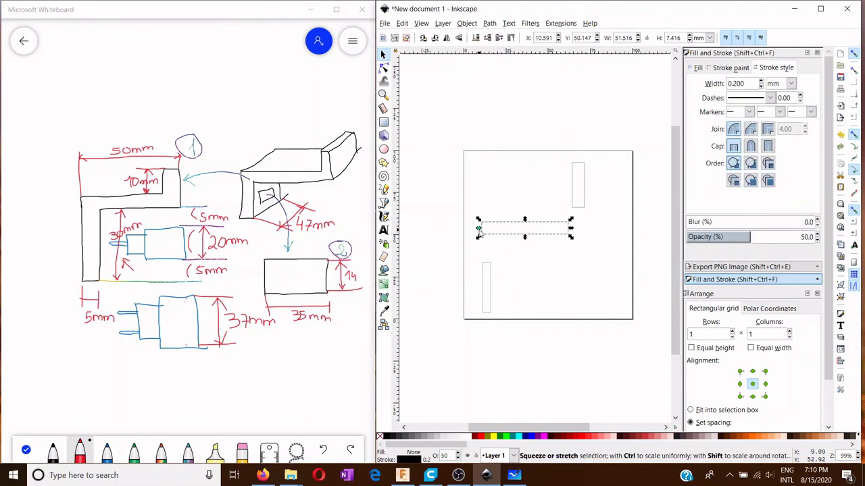
double_click(676, 38)
type("5")
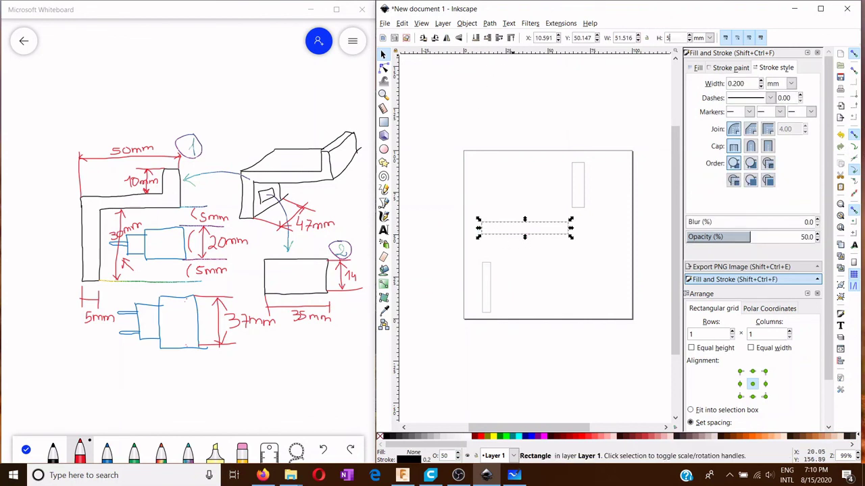
double_click(624, 38)
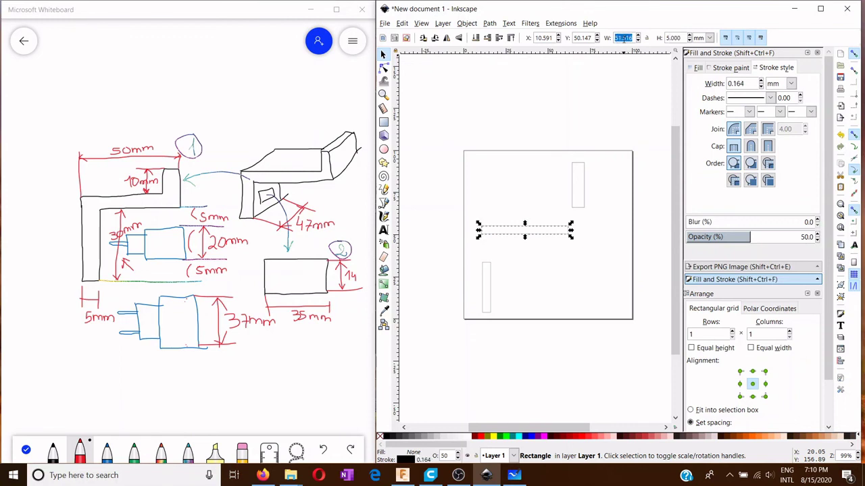
left_click_drag(118, 116, 135, 133)
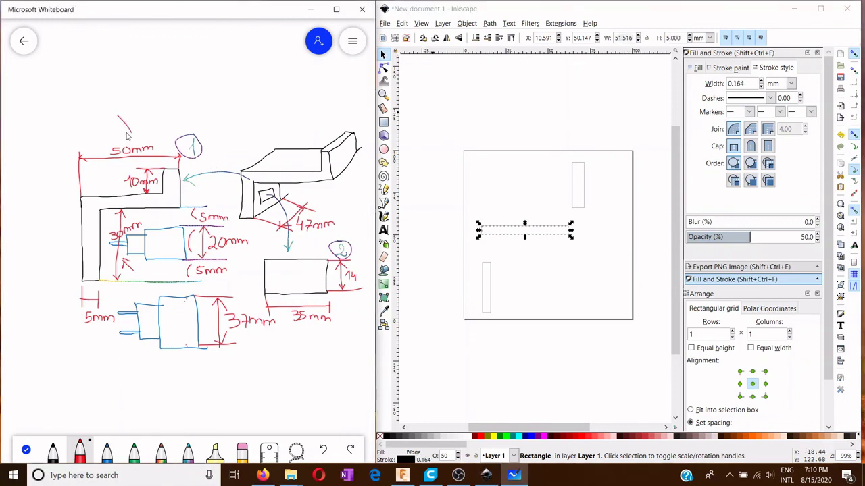
left_click(619, 38)
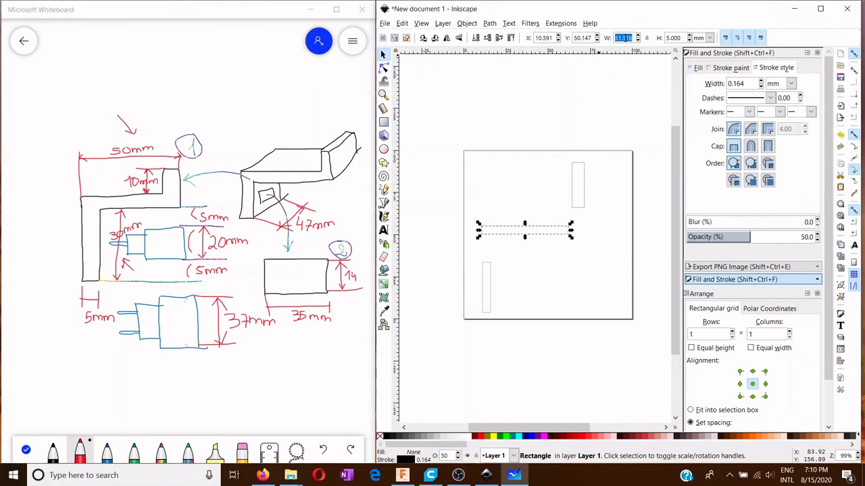
type("50")
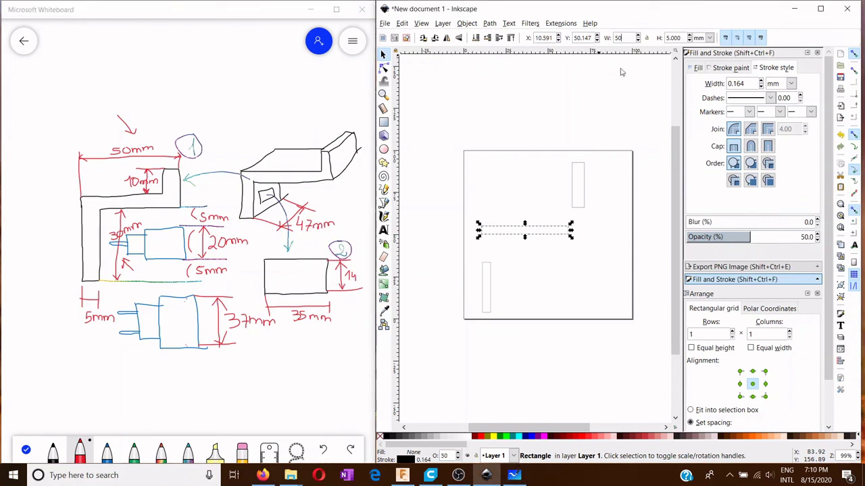
key("Return")
left_click(579, 193)
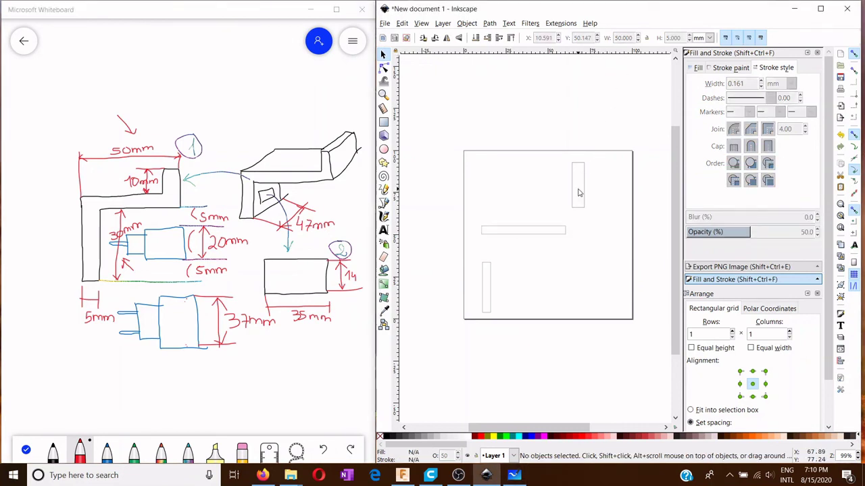
- Resize the small upright rectangle at upper right to 5 × 10 mm
left_click(583, 208)
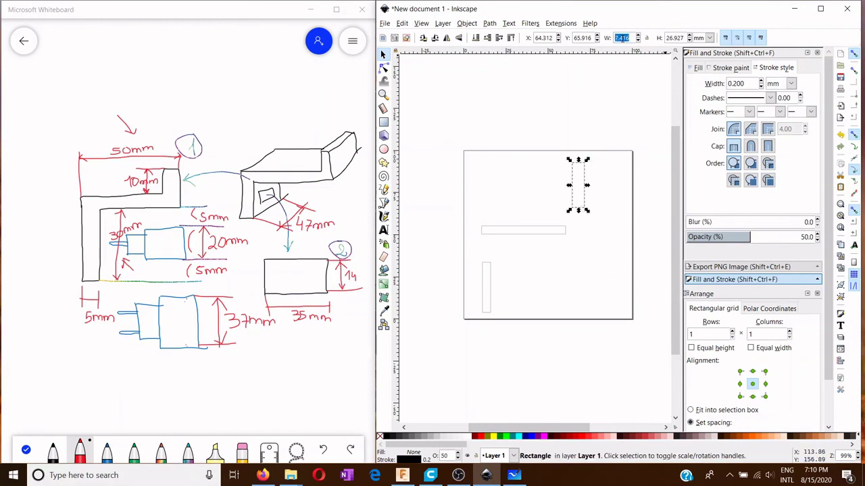
type("5")
key("Return")
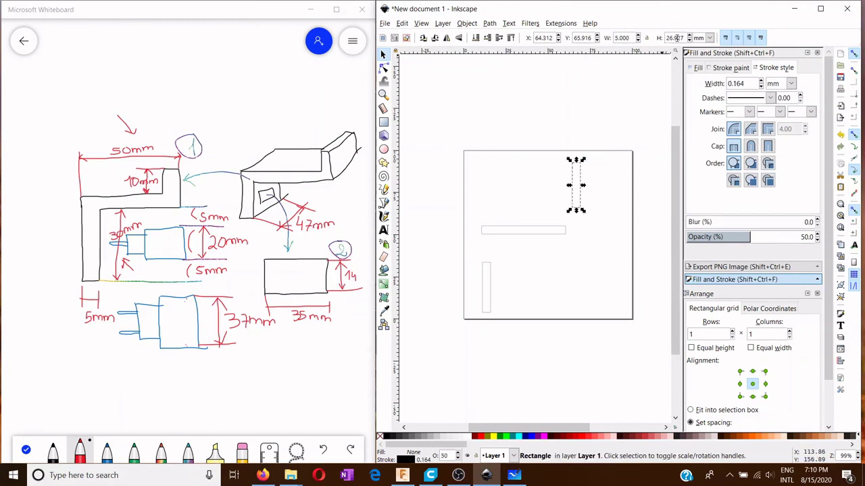
left_click_drag(683, 38, 666, 38)
type("10")
key("Return")
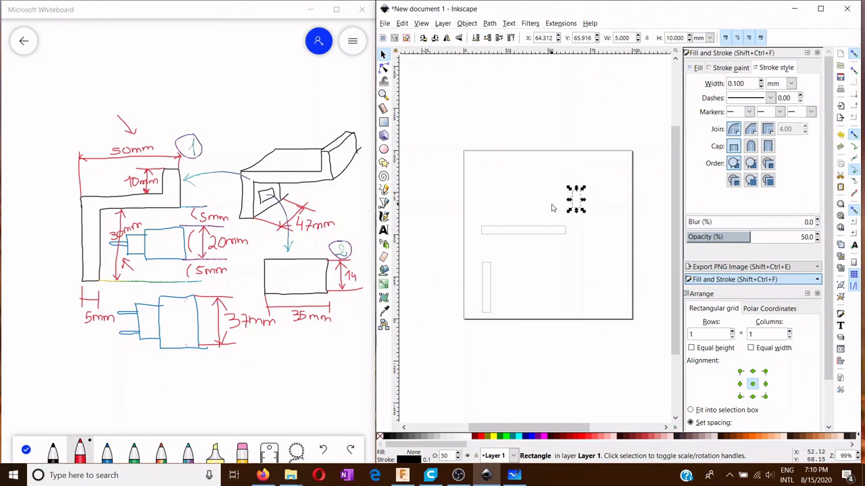
left_click(600, 245)
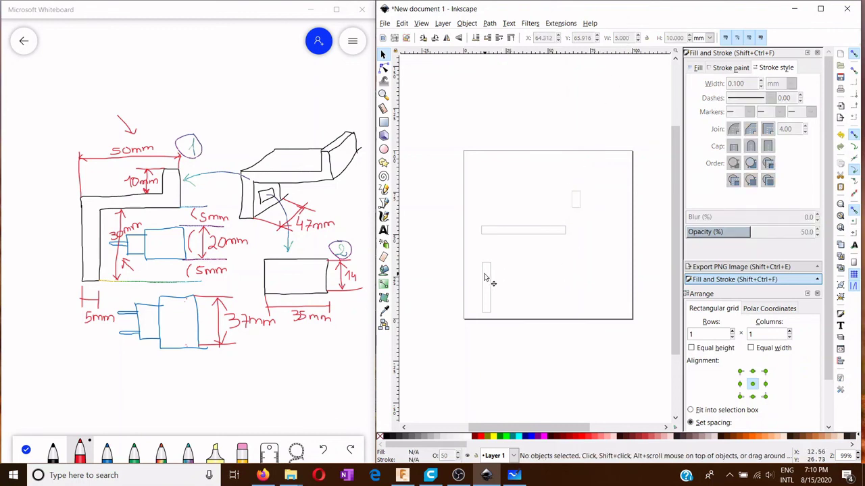
- Snap the horizontal bar and small rectangle into place to form the L shape
left_click(501, 236)
left_click_drag(501, 236, 503, 262)
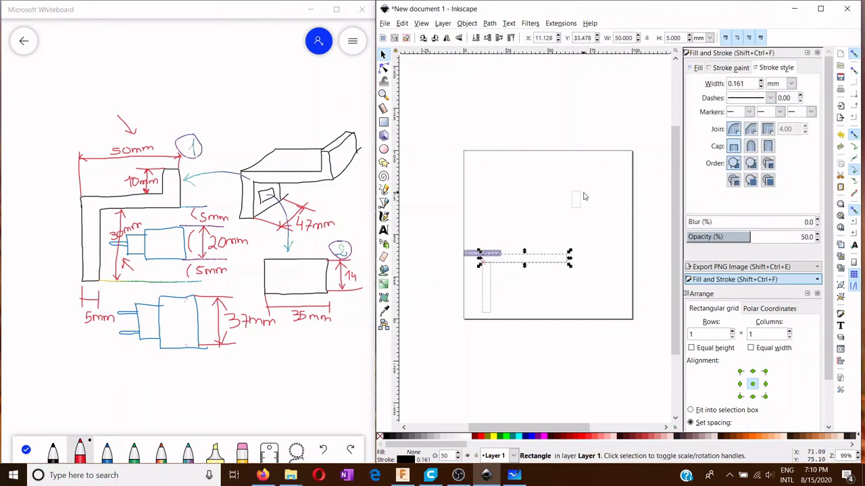
left_click_drag(579, 200, 568, 246)
left_click(600, 217)
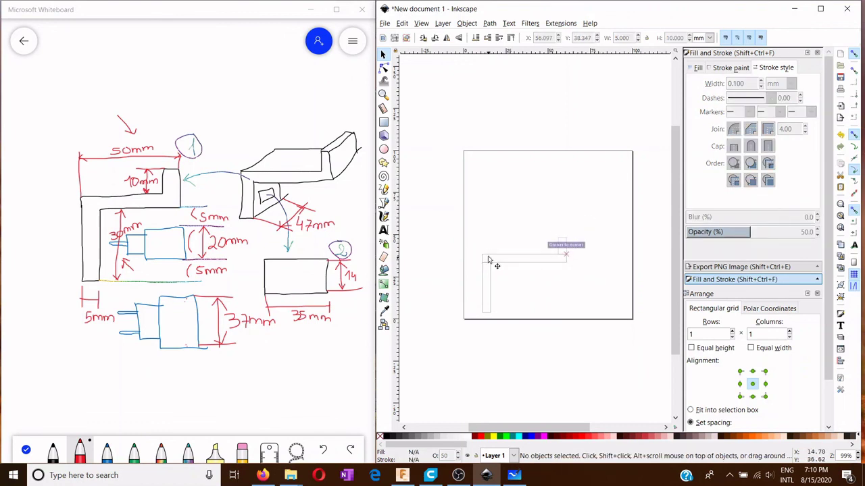
- Move all three rectangles up and right, then union them into one path
left_click_drag(449, 216, 593, 350)
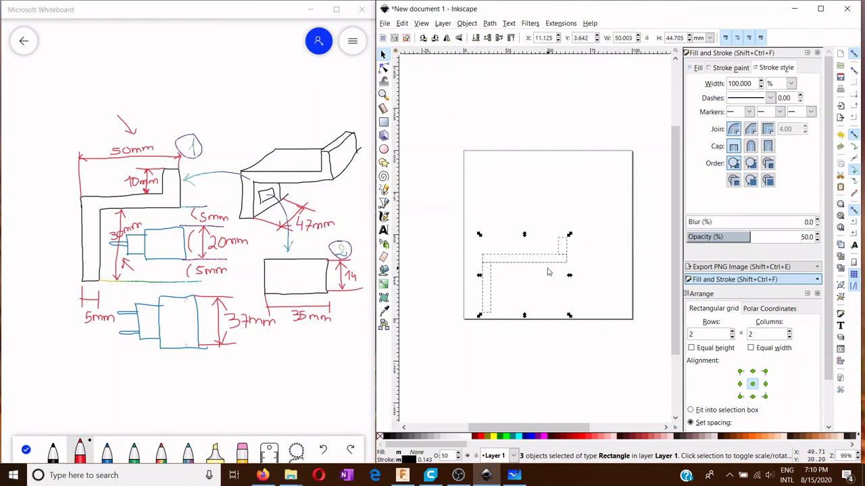
left_click_drag(548, 263, 573, 234)
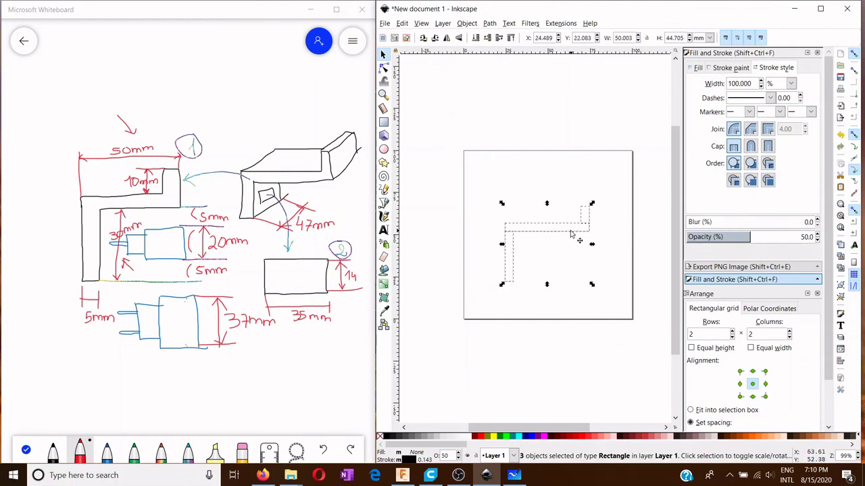
left_click(489, 25)
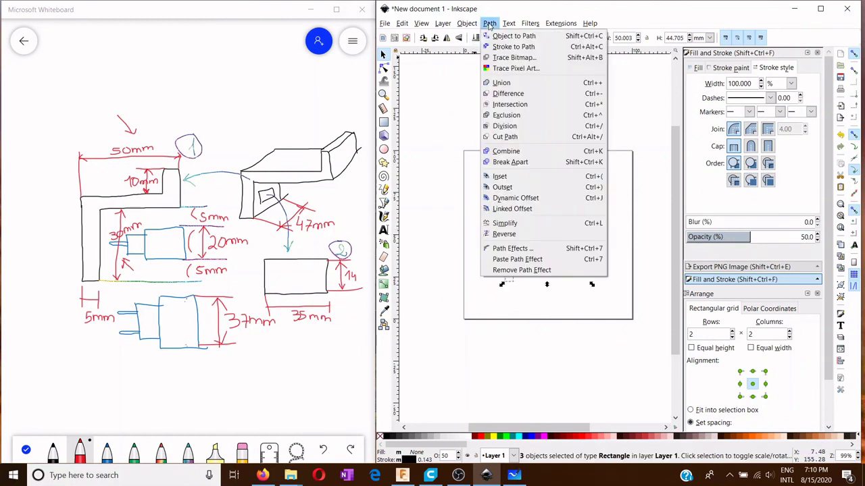
left_click(500, 84)
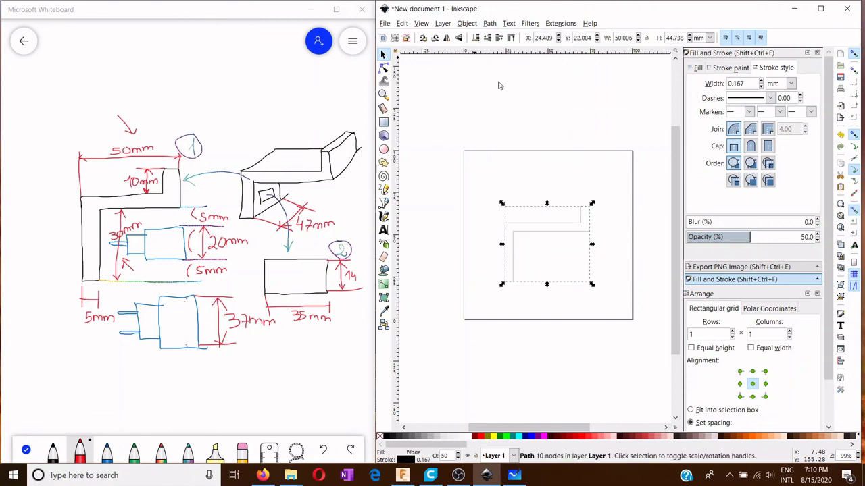
left_click(627, 252)
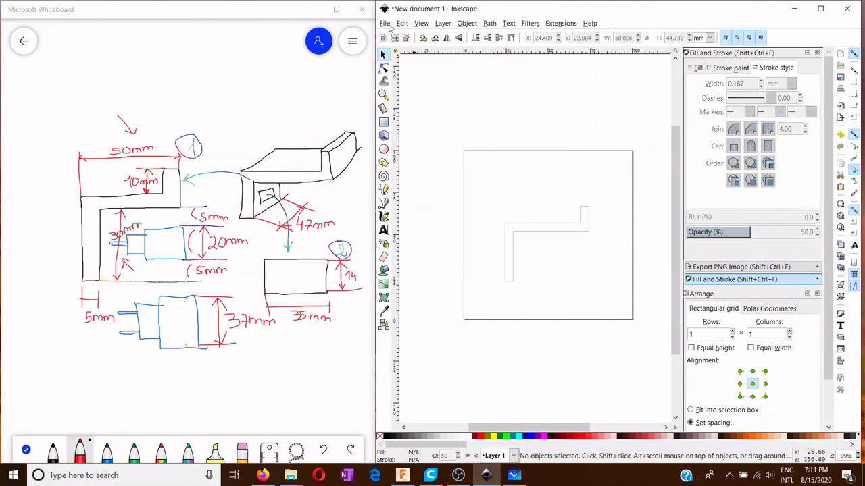
- Save the drawing as 'dibujo 01' in the Imagenes de cargador folder
left_click(385, 24)
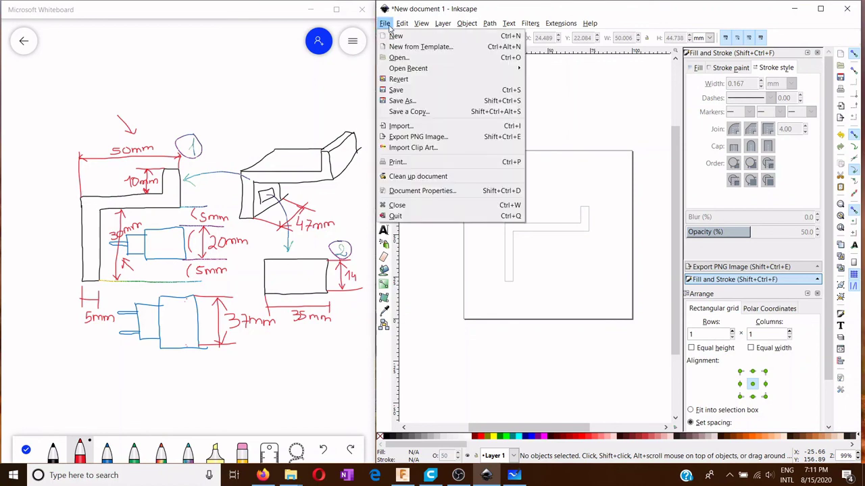
left_click(416, 100)
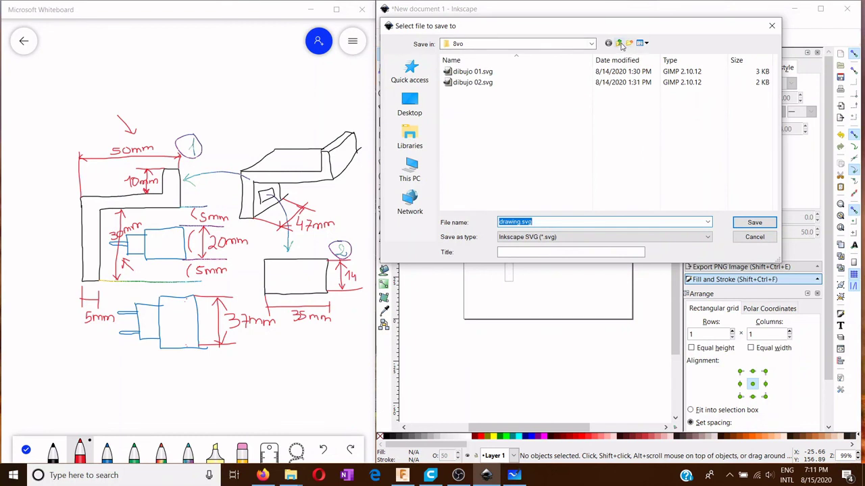
left_click(619, 43)
double_click(514, 105)
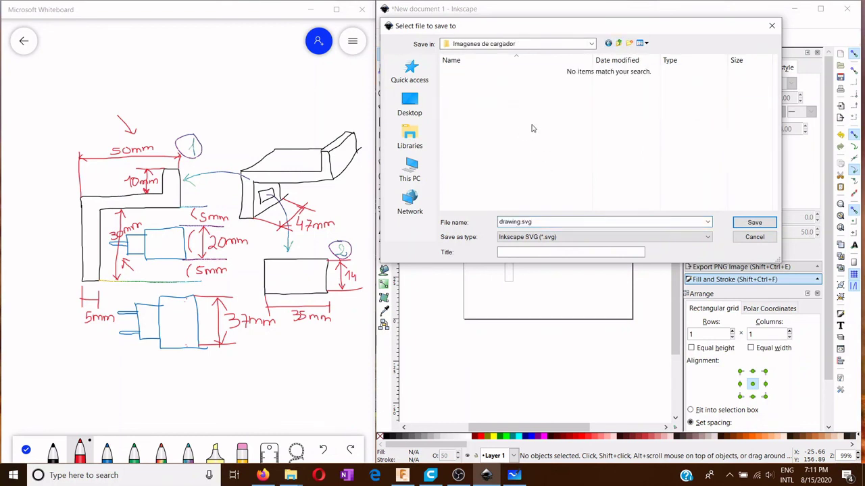
double_click(547, 222)
type("dibujo 01")
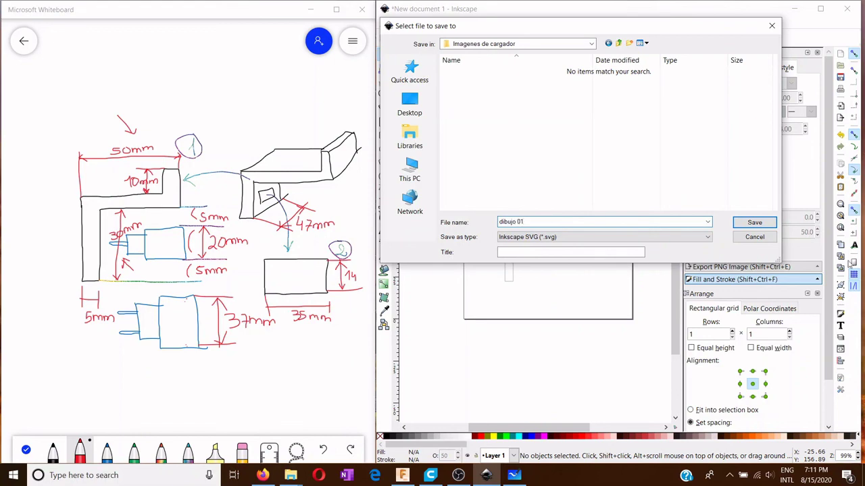
left_click(757, 226)
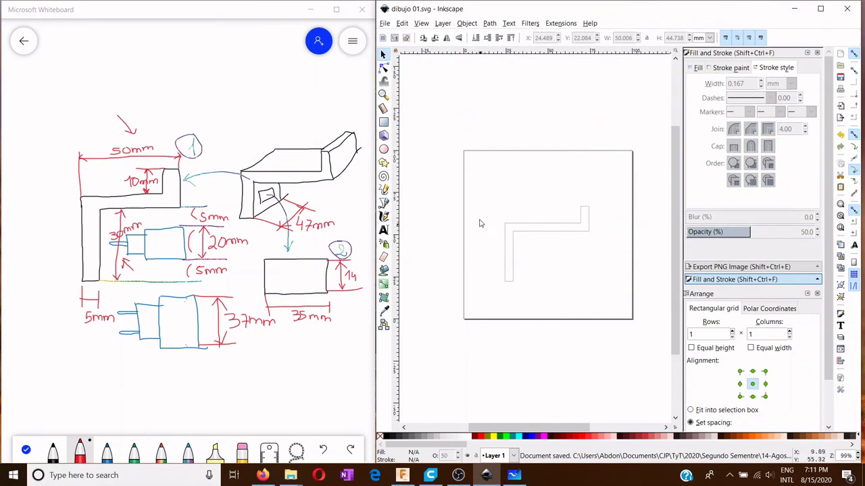
- Delete the L-shaped outline and save the empty page as 'dibujo 02.svg'
left_click_drag(465, 178, 627, 314)
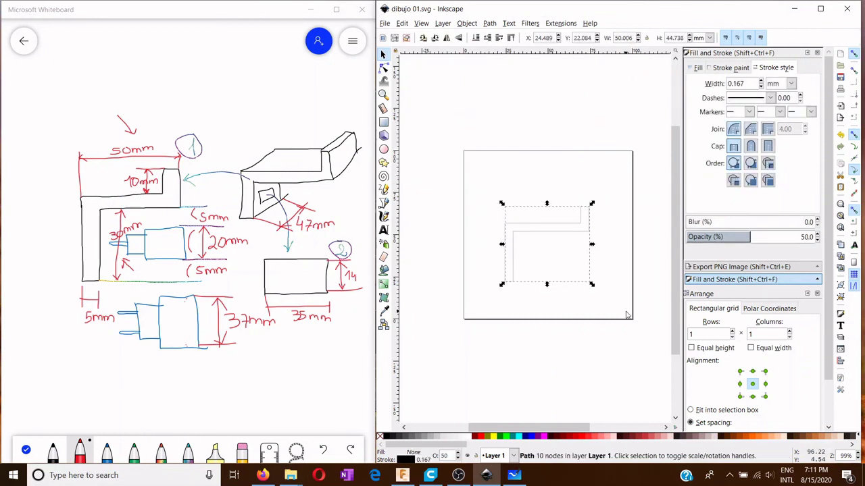
key("Delete")
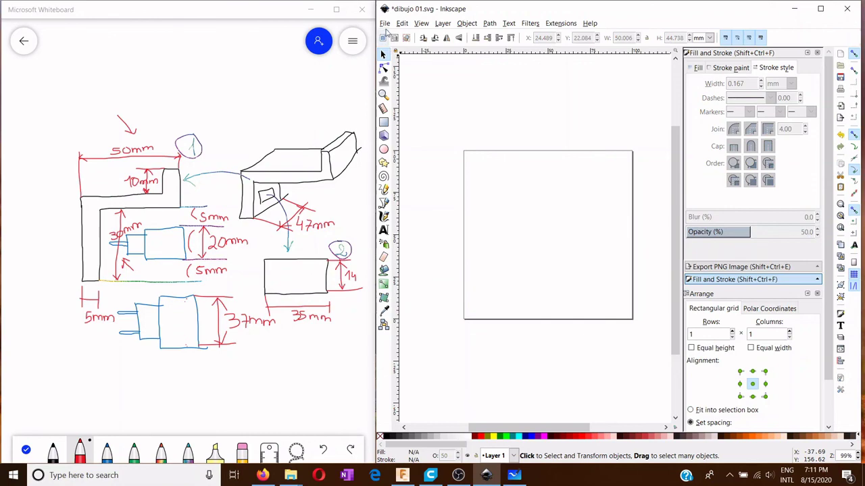
left_click(385, 23)
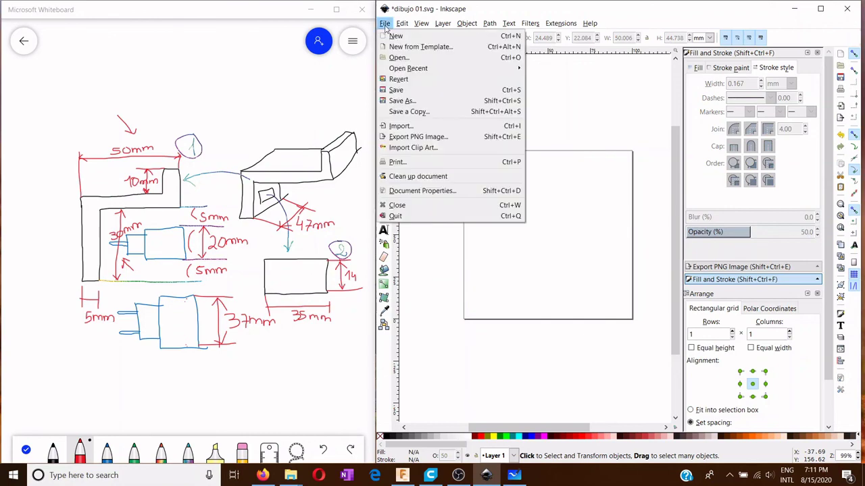
left_click(409, 102)
left_click(524, 221)
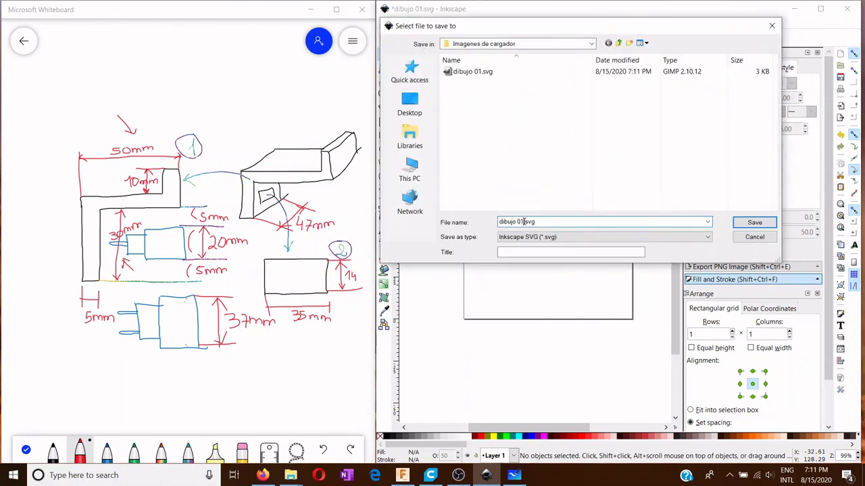
type("2")
key("Return")
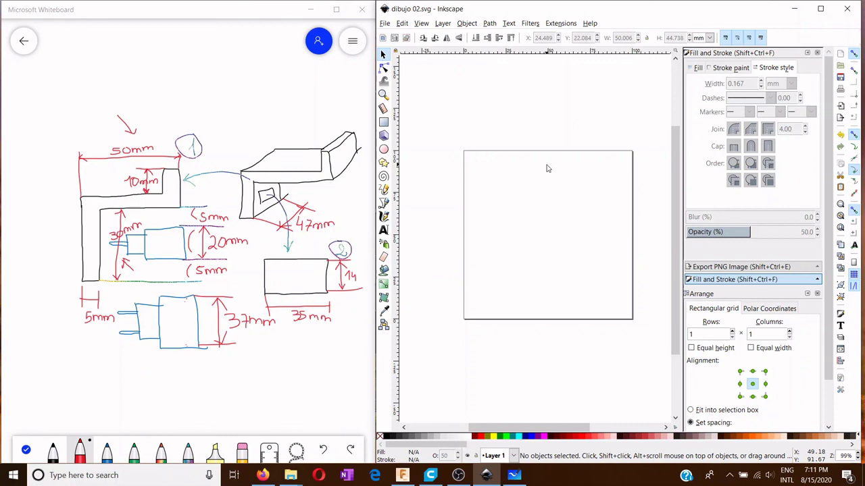
- Draw a rectangle near the page centre and select it
left_click(383, 121)
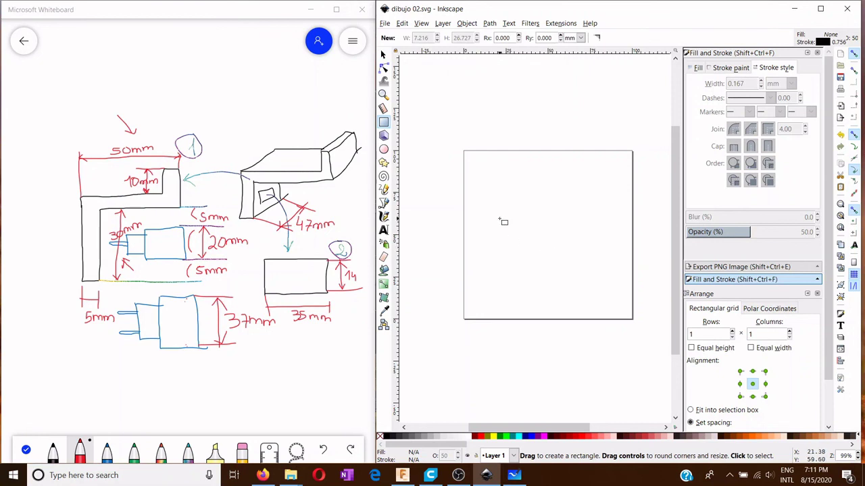
mouse_move(500, 218)
left_mouse_down()
mouse_move(527, 248)
mouse_move(584, 258)
left_mouse_up()
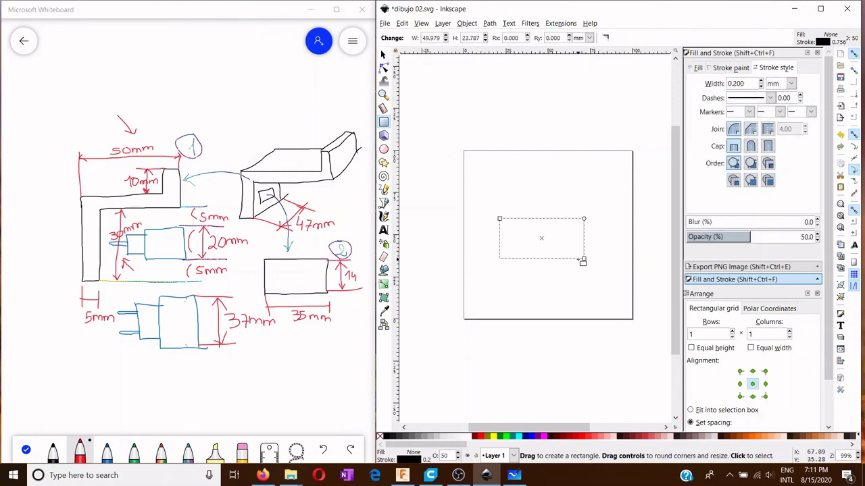
left_click(485, 265)
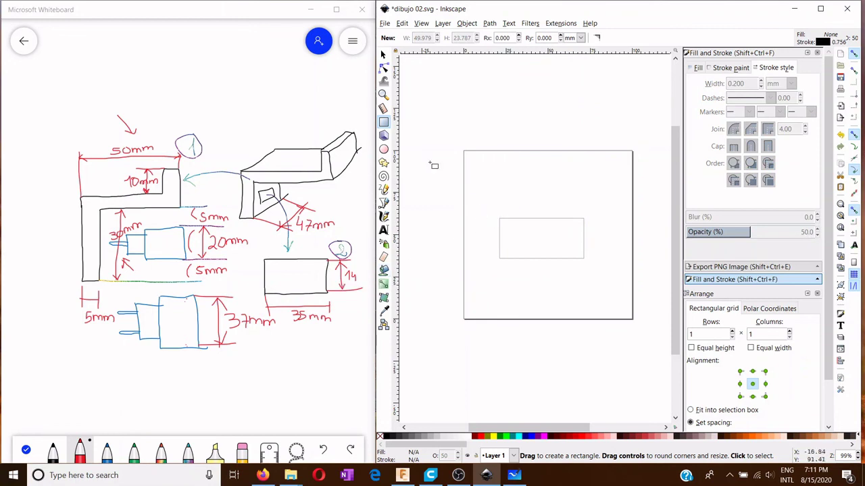
left_click(383, 54)
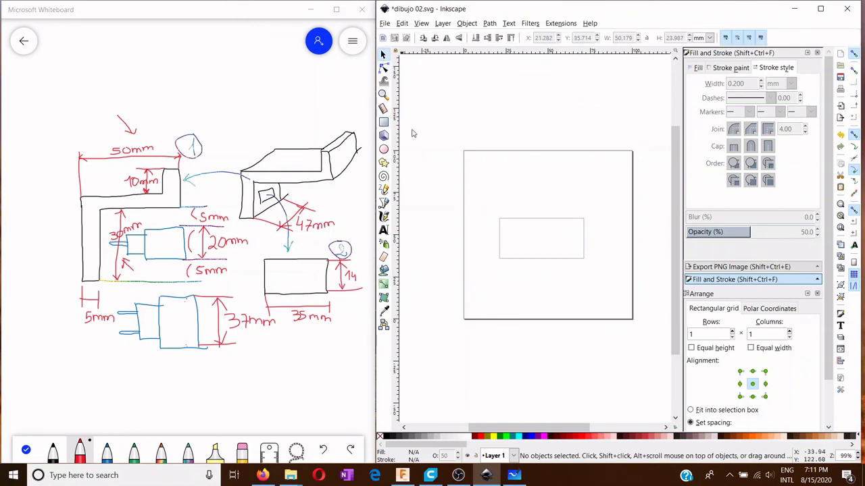
left_click(500, 244)
left_click(718, 72)
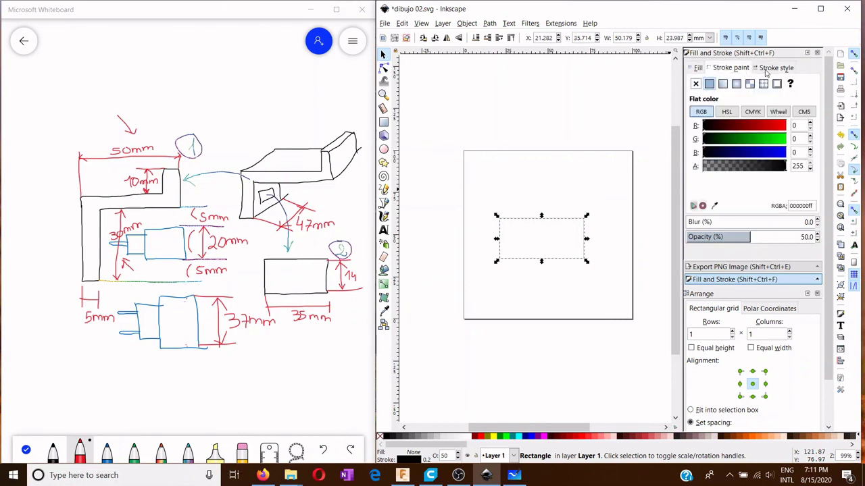
left_click(772, 71)
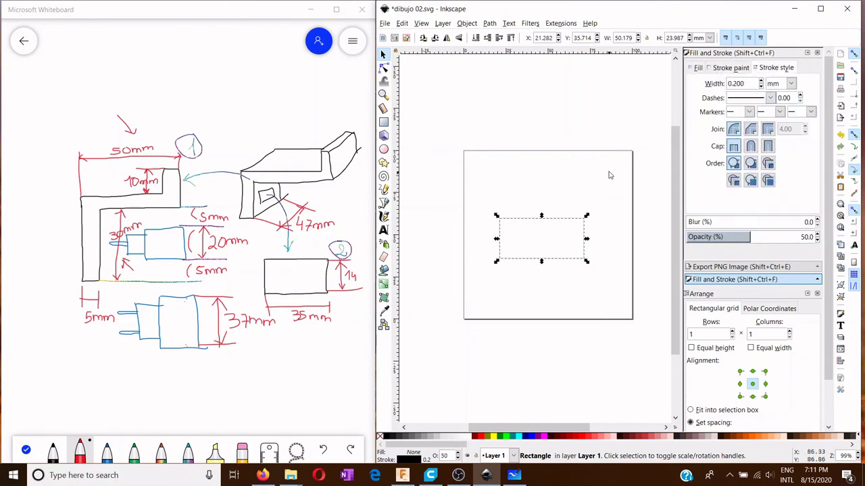
left_click(540, 196)
left_click_drag(470, 202, 609, 297)
- Size the rectangle to 35 mm wide by 14 mm tall and nudge it toward centre
double_click(585, 39)
left_click_drag(616, 38, 633, 38)
type("35")
key("Tab")
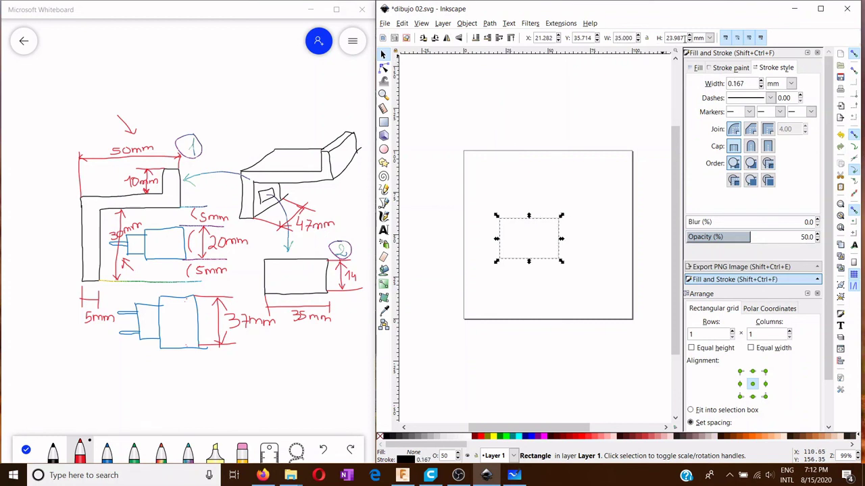
type("14")
key("Return")
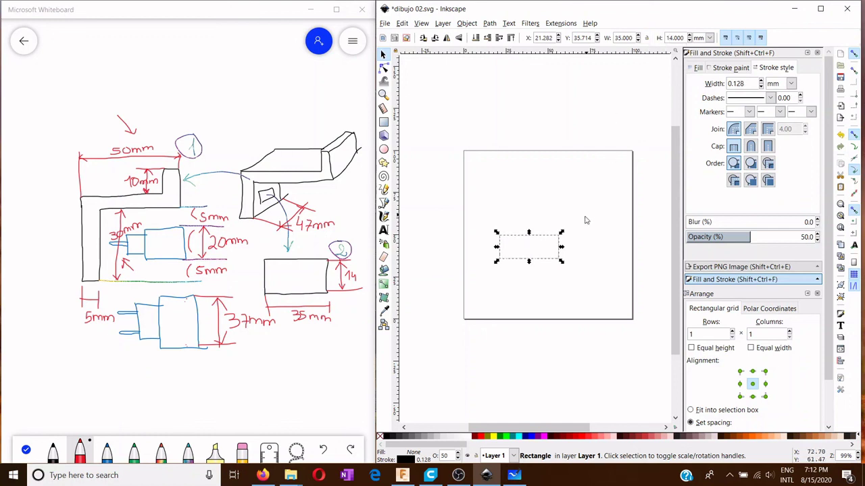
left_click_drag(558, 246, 579, 226)
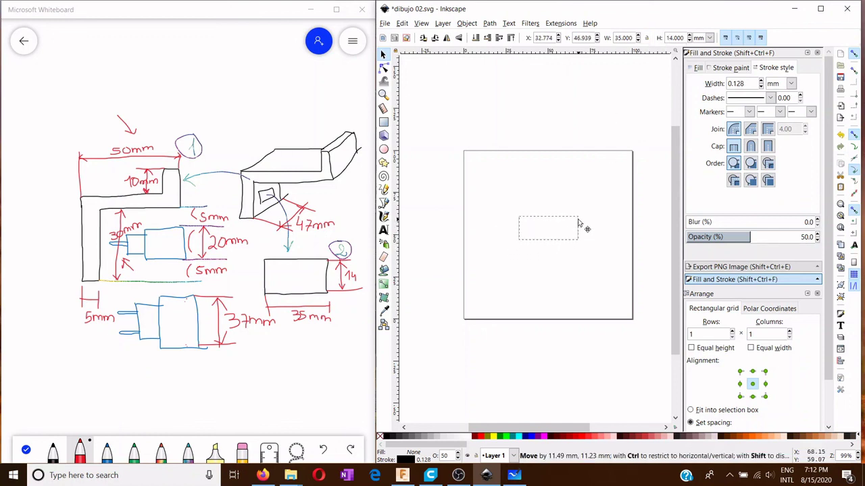
key("Escape")
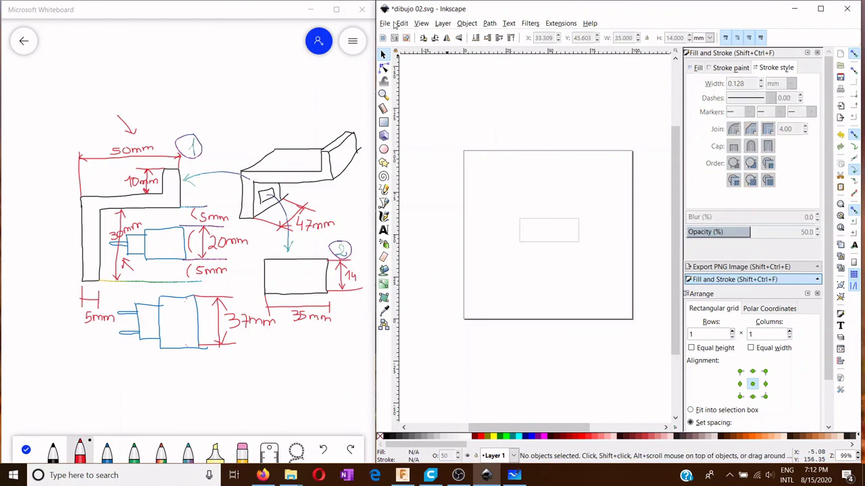
- Save the 35 × 14 mm rectangle drawing as dibujo 02.svg via File > Save
left_click(384, 23)
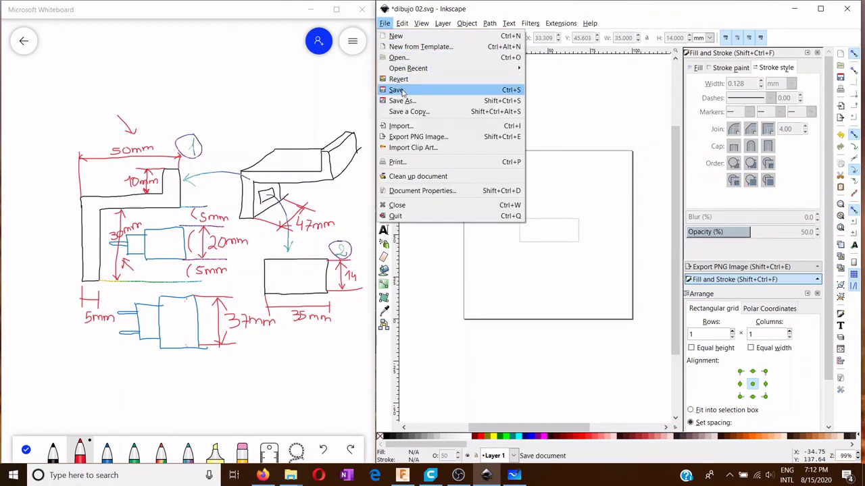
left_click(397, 90)
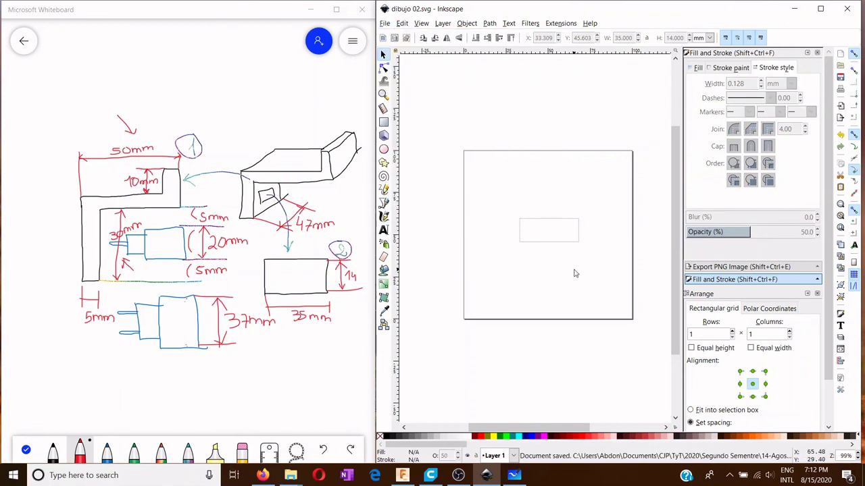